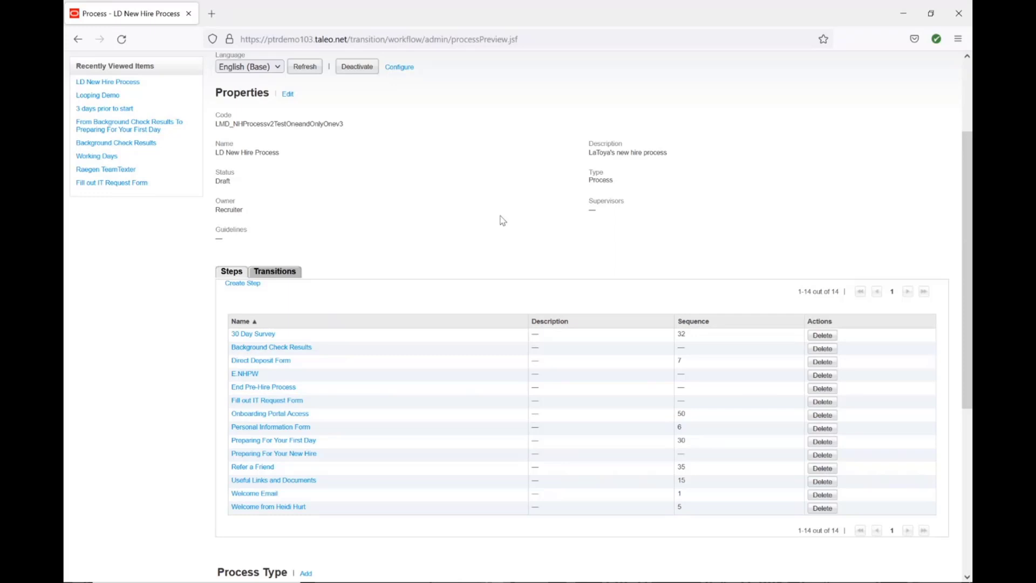
Create a routing step named E.Relo that executes when one, and only one, of the previous steps has been completed.
{"action": "left_click", "coordinate": [239, 285]}
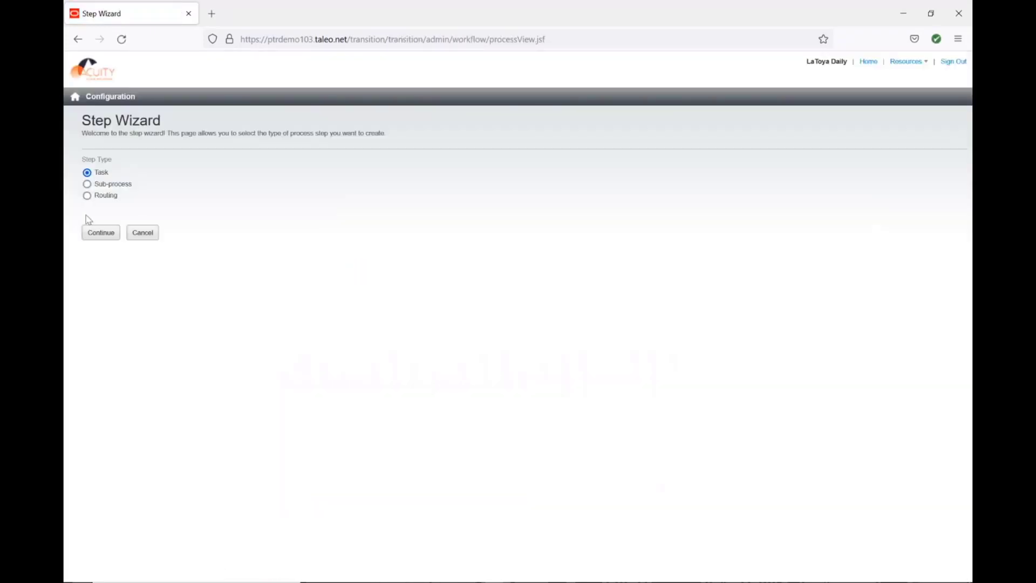
{"action": "left_click", "coordinate": [100, 197]}
{"action": "left_click", "coordinate": [101, 233]}
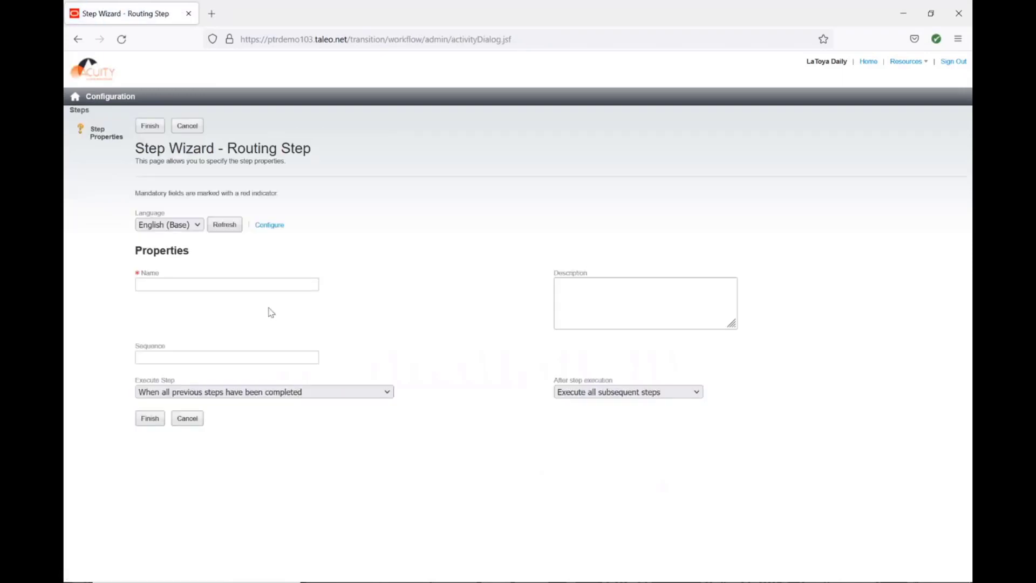
{"action": "left_click", "coordinate": [274, 286]}
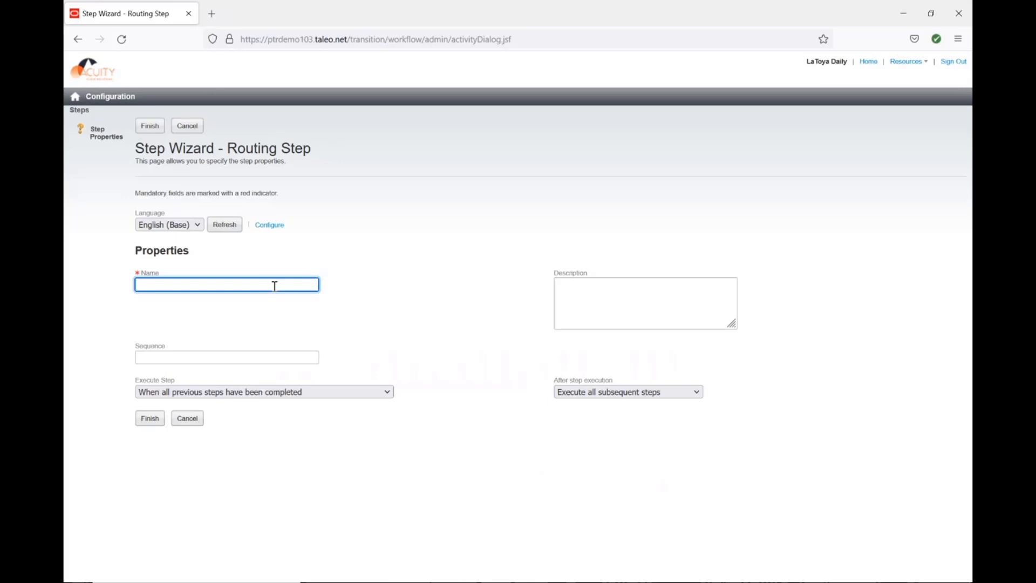
{"action": "type", "text": "E.Relo"}
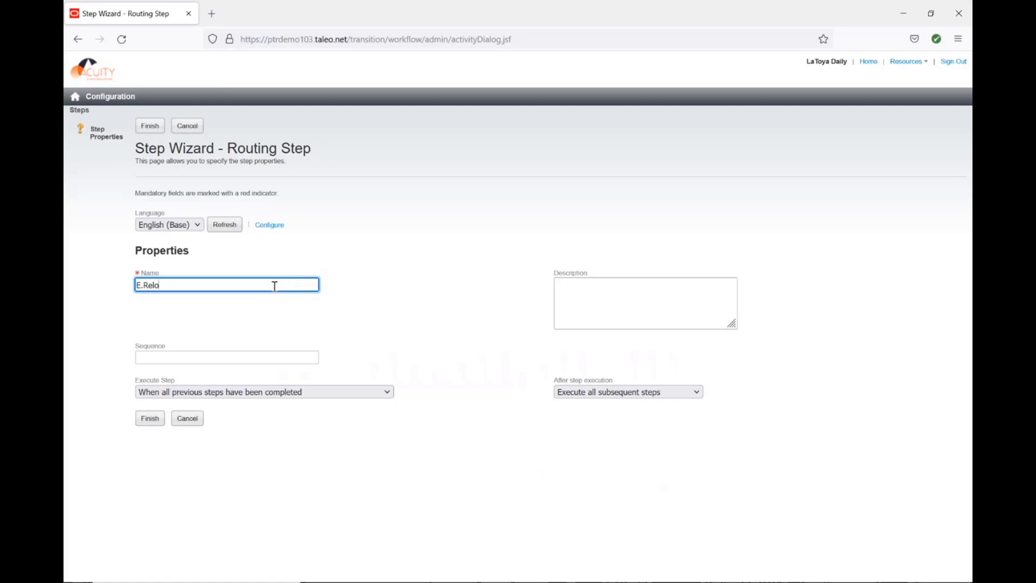
{"action": "left_click", "coordinate": [186, 391]}
{"action": "left_click", "coordinate": [193, 437]}
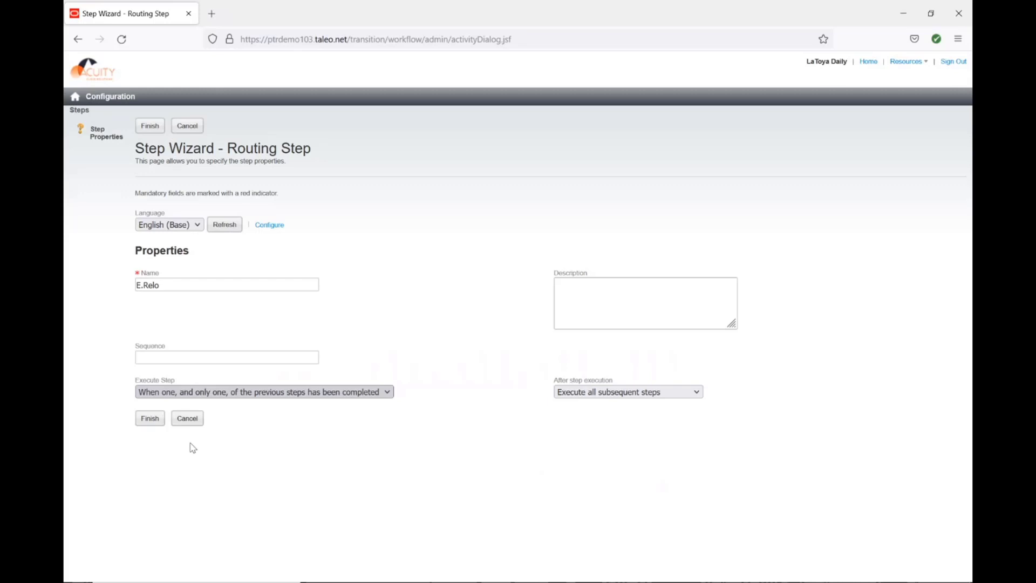
{"action": "left_click", "coordinate": [148, 423]}
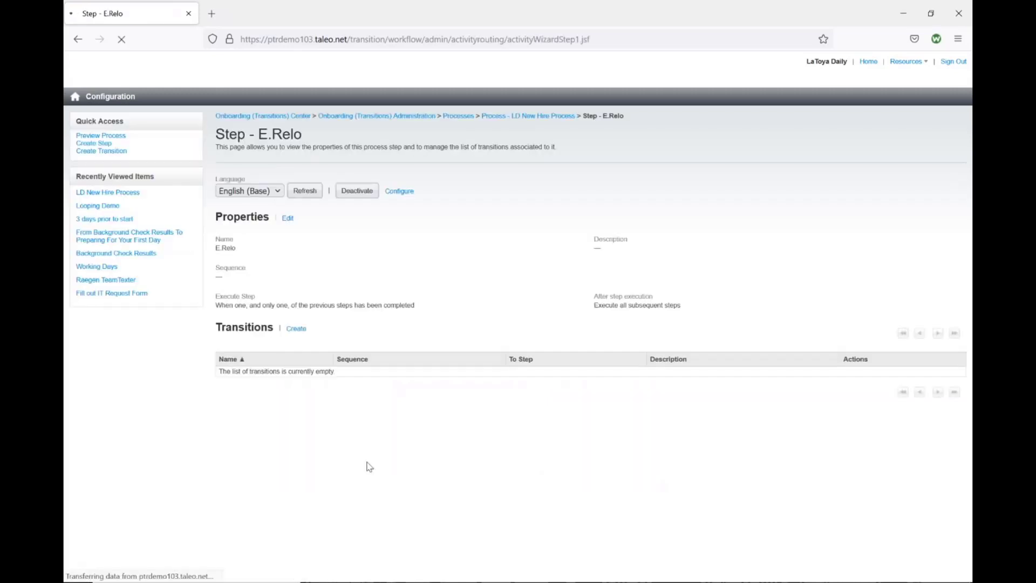
Create a transition from the E.Relo step to the E.NHPW step.
{"action": "left_click", "coordinate": [300, 331]}
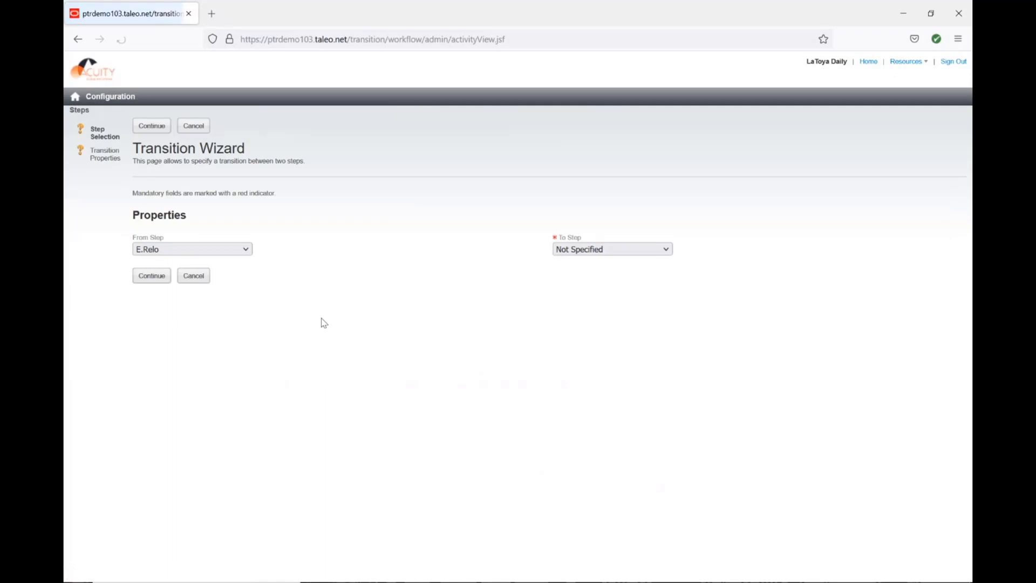
{"action": "left_click", "coordinate": [572, 252]}
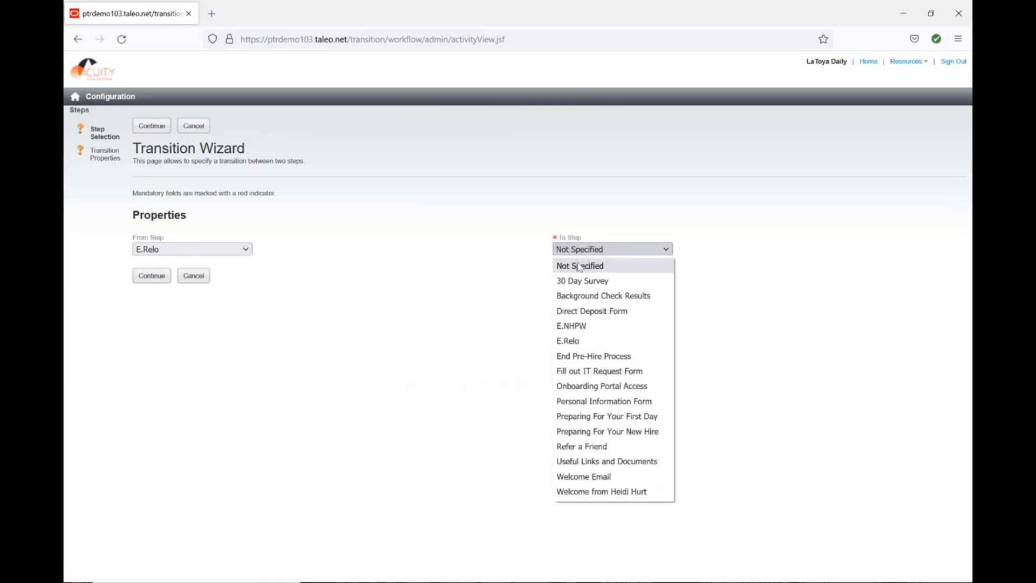
{"action": "left_click", "coordinate": [581, 327]}
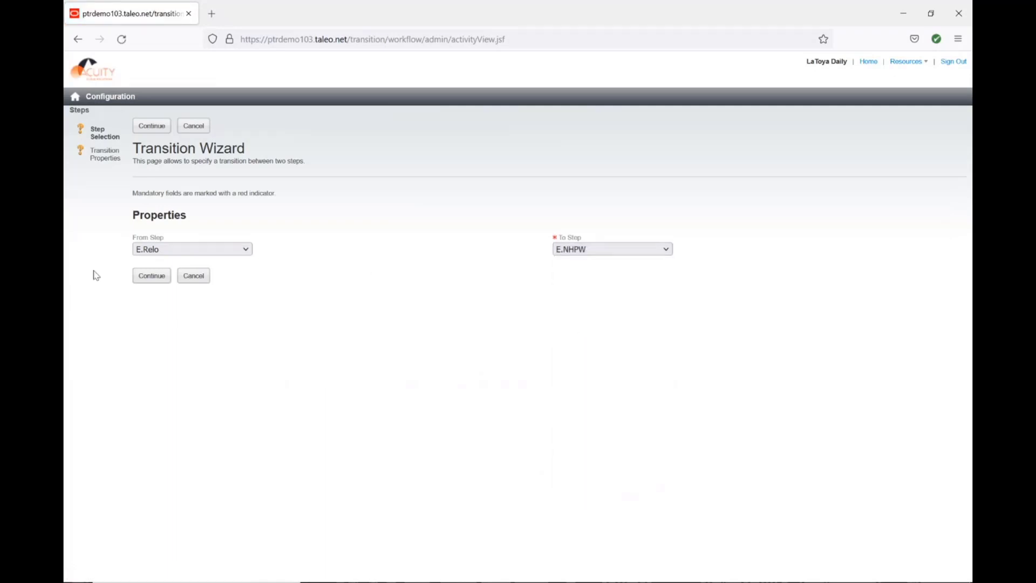
{"action": "left_click", "coordinate": [141, 278]}
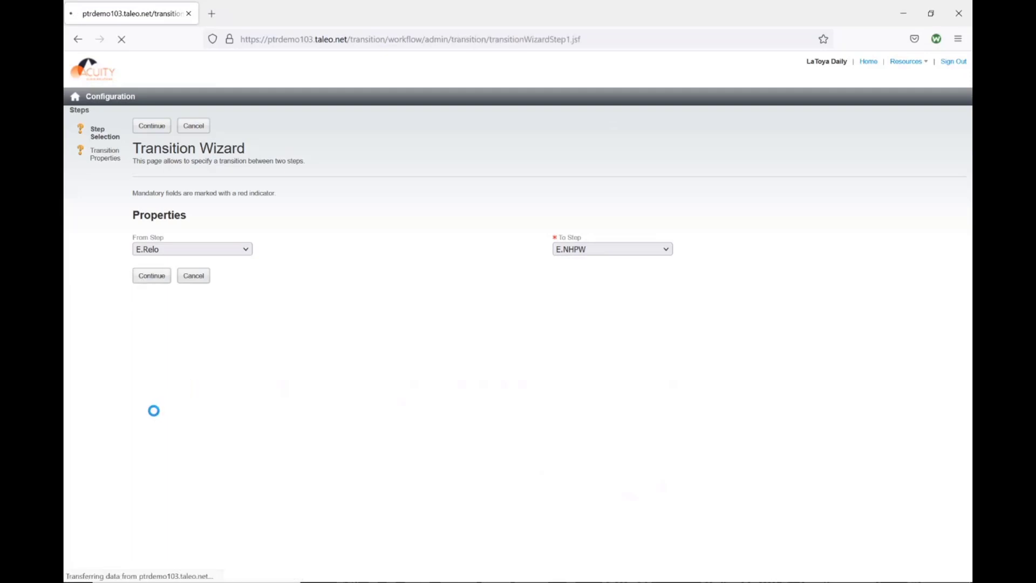
{"action": "left_click", "coordinate": [149, 379]}
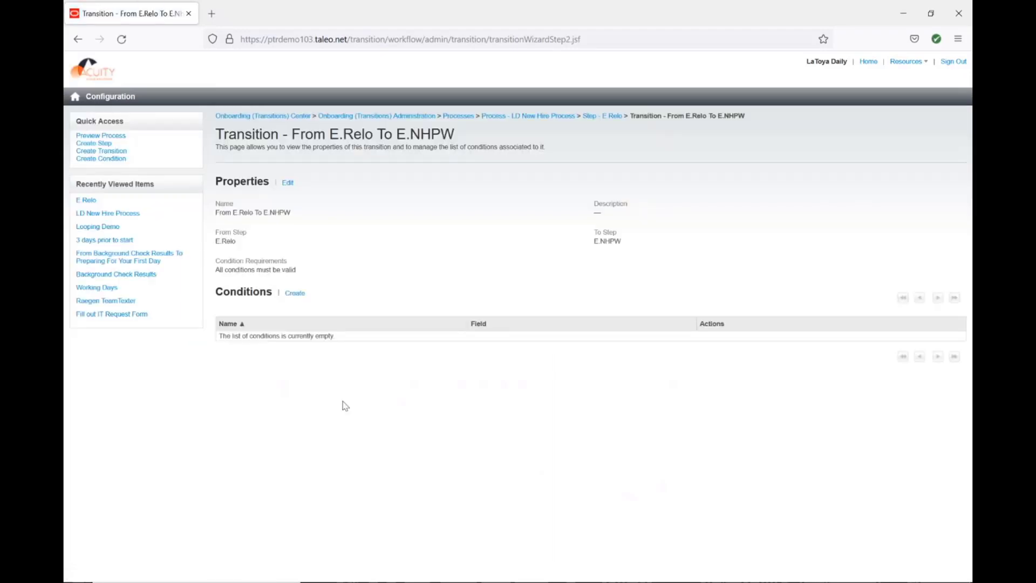
Start a new task step in LD New Hire Process using the ACS_EOffer_NH_ReloRepayment relocation repayment task definition.
{"action": "left_click", "coordinate": [548, 117]}
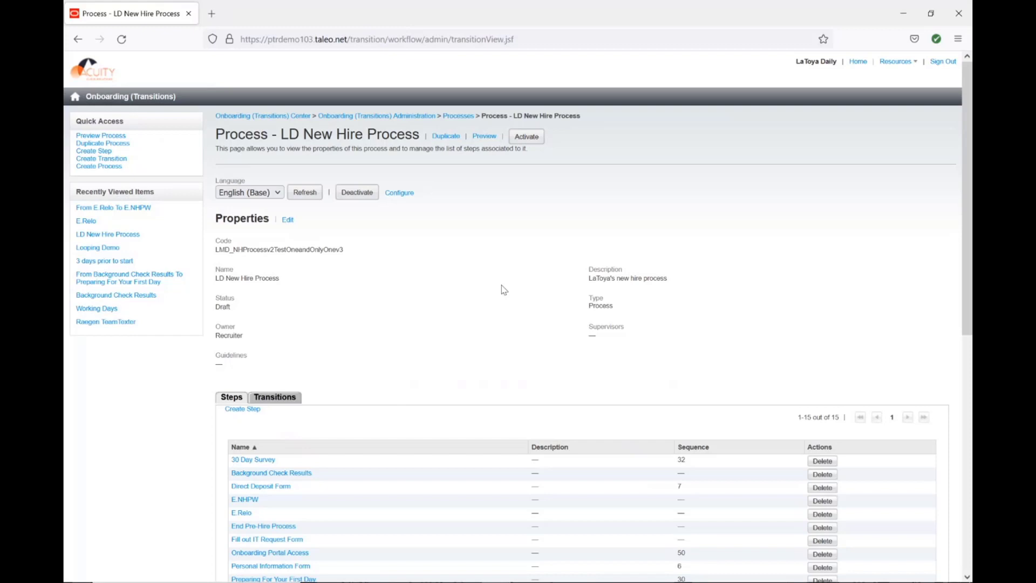
{"action": "left_click", "coordinate": [230, 409]}
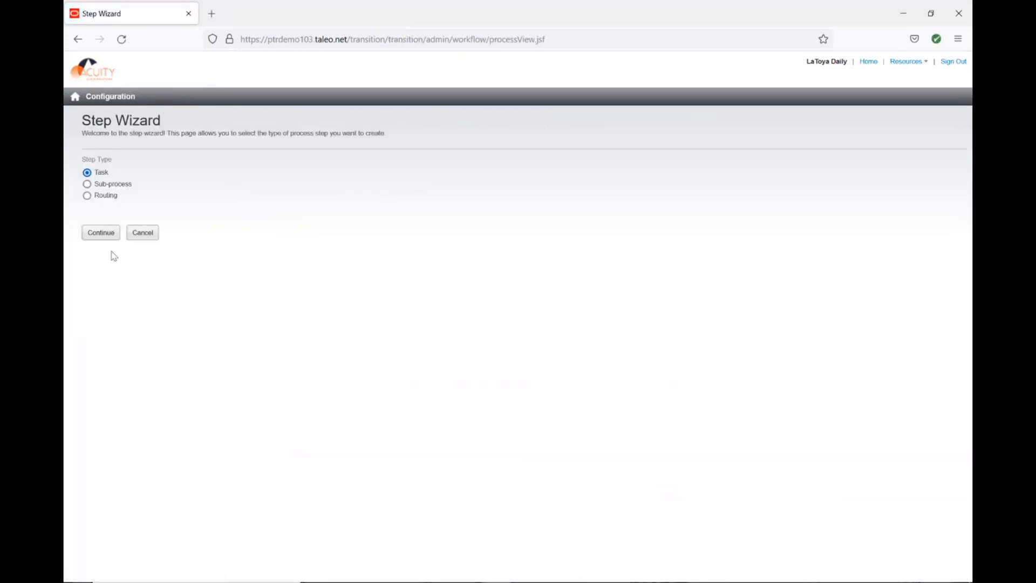
{"action": "left_click", "coordinate": [102, 232]}
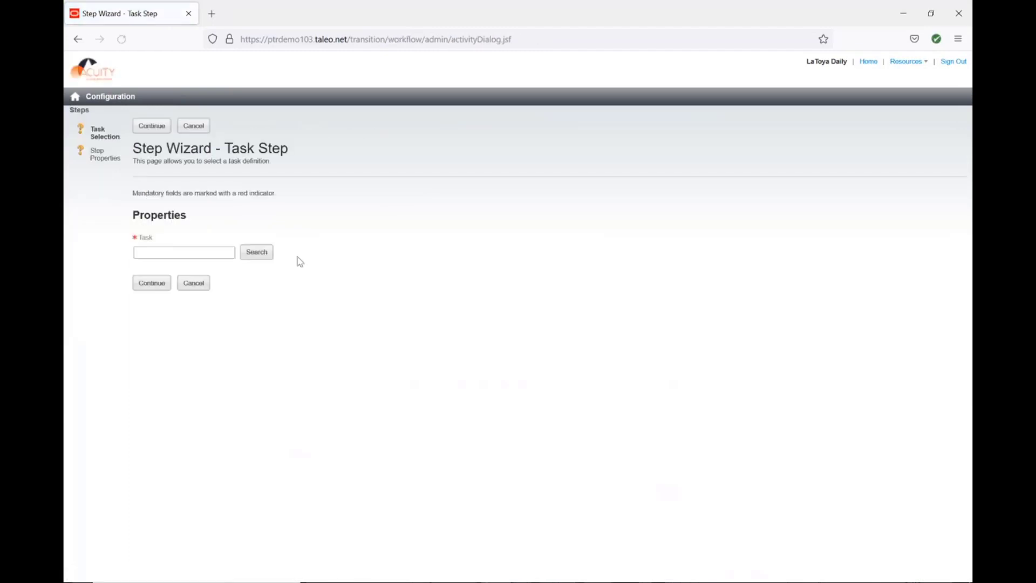
{"action": "left_click", "coordinate": [144, 249]}
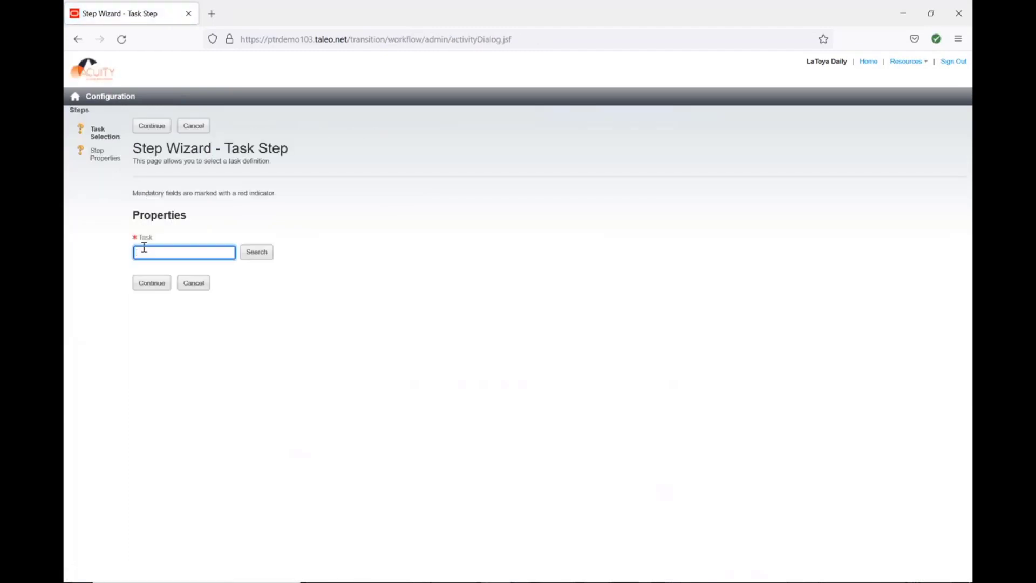
{"action": "type", "text": "relocation repayment"}
{"action": "left_click", "coordinate": [265, 257]}
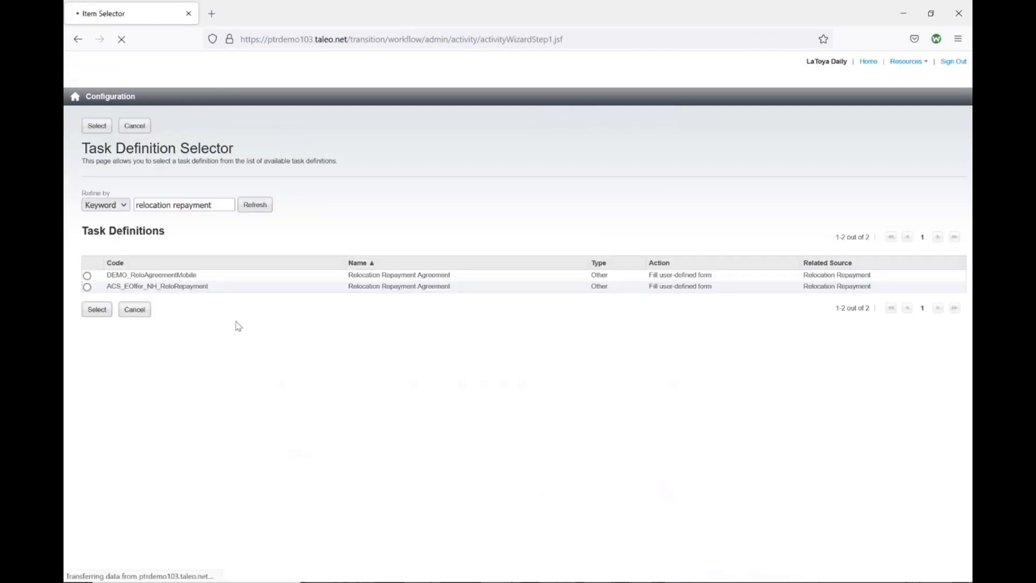
{"action": "left_click", "coordinate": [87, 287]}
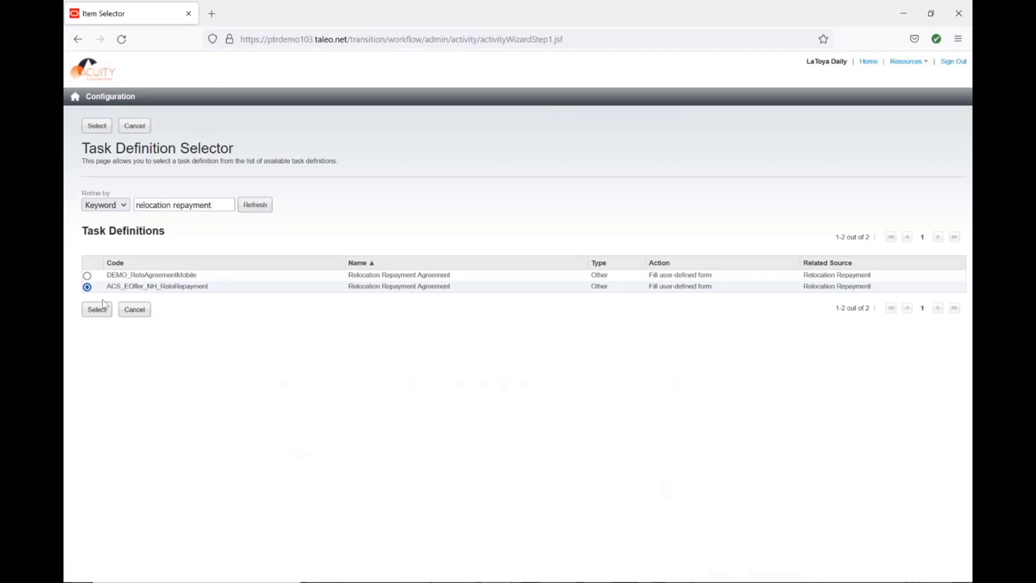
{"action": "left_click", "coordinate": [97, 310]}
{"action": "left_click", "coordinate": [159, 280]}
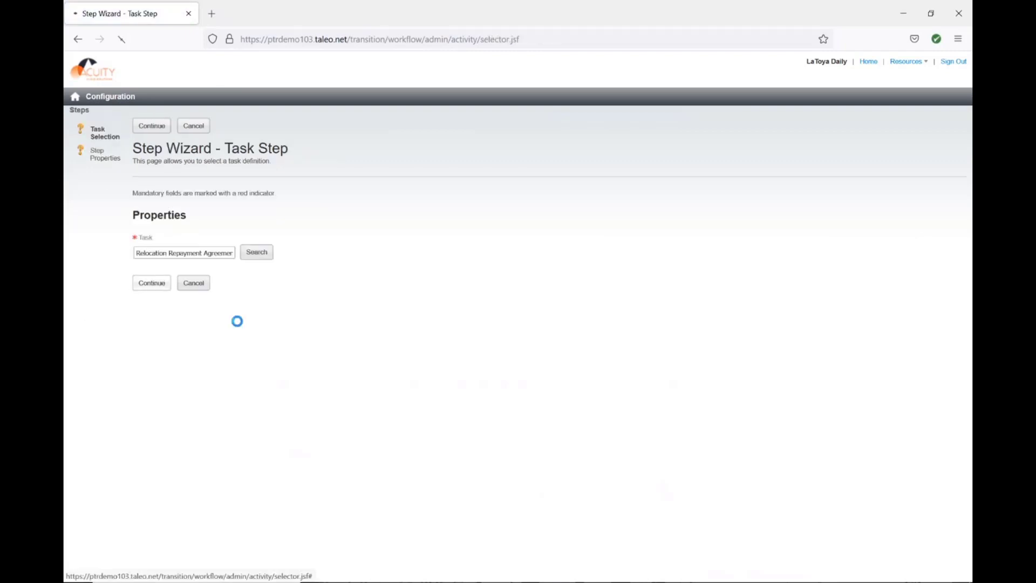
Set the task step's duration to 3 days and its sequence to 100.
{"action": "double_click", "coordinate": [146, 393]}
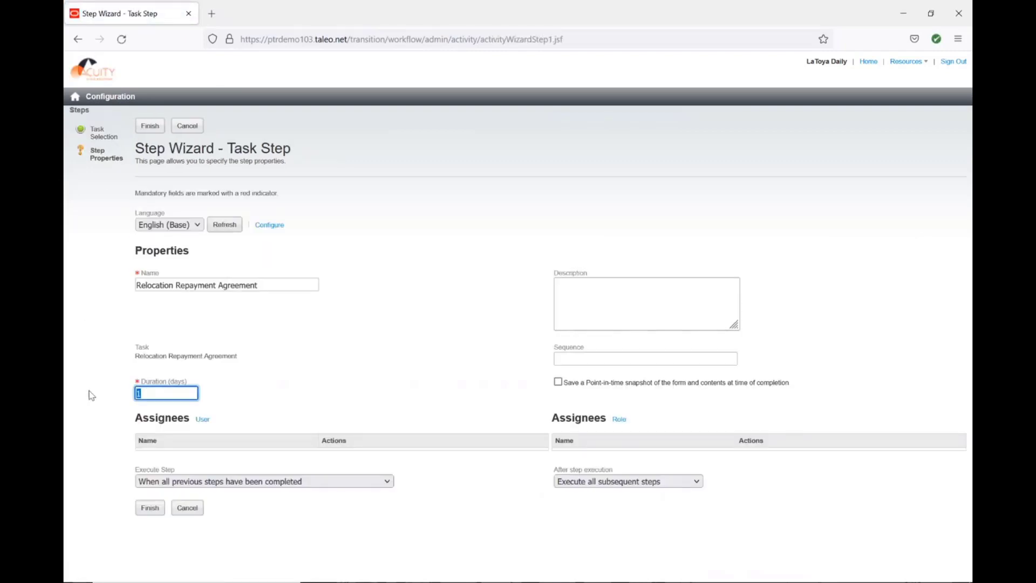
{"action": "type", "text": "3"}
{"action": "left_click", "coordinate": [614, 355]}
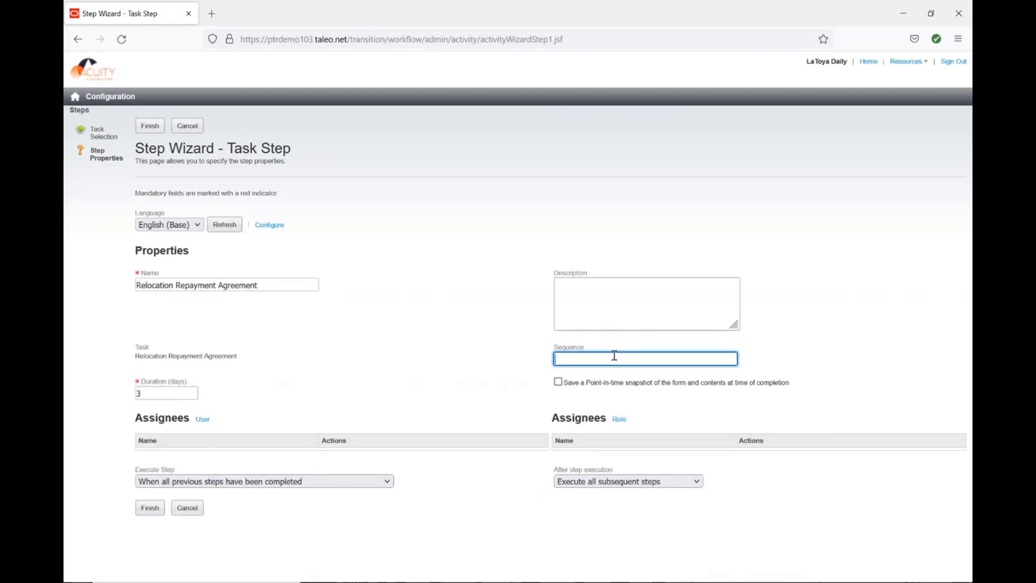
Assign the New Hire role to the Relocation Repayment Agreement step and finish creating it.
{"action": "left_click", "coordinate": [616, 420]}
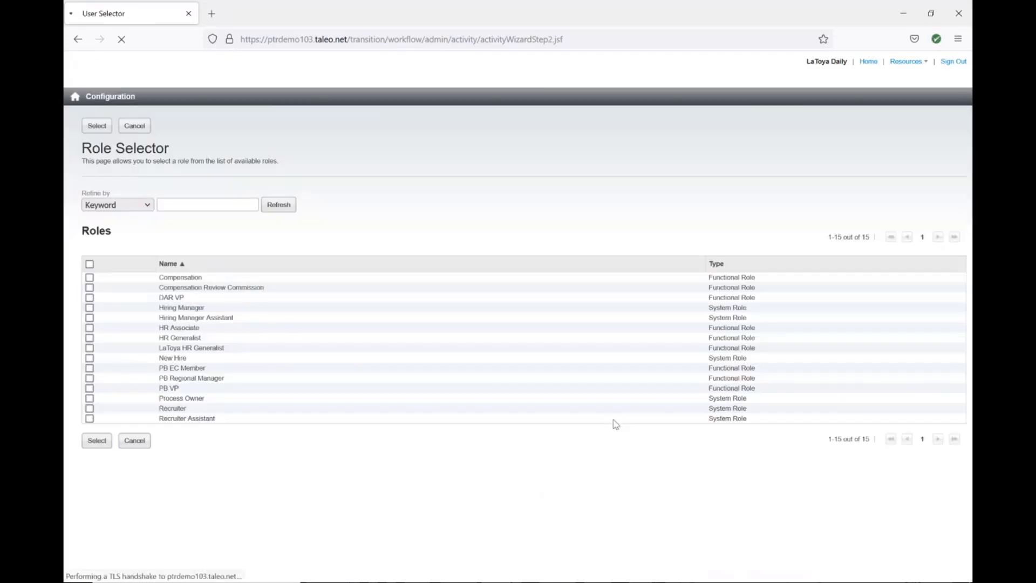
{"action": "left_click", "coordinate": [177, 360]}
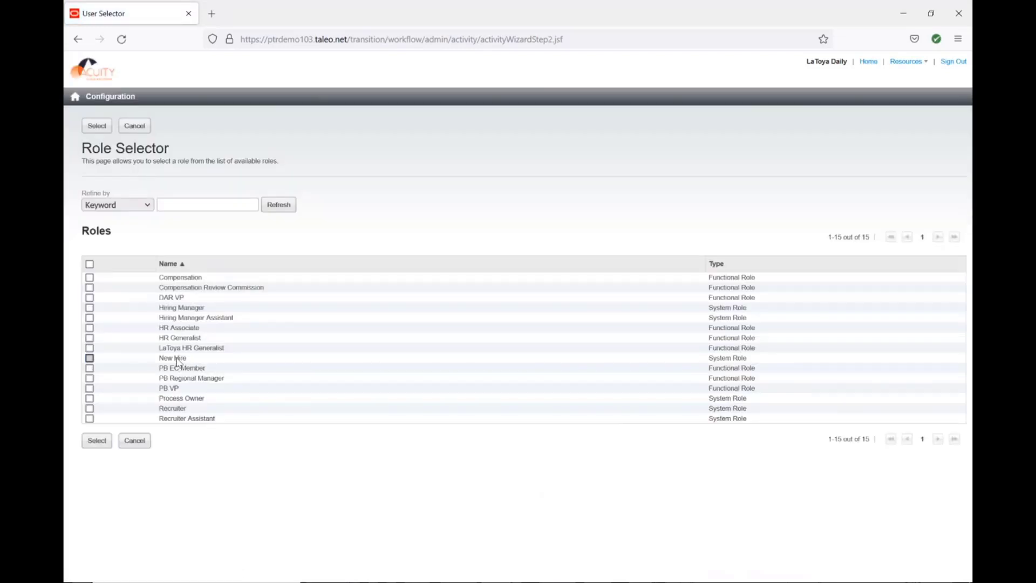
{"action": "left_click", "coordinate": [94, 441]}
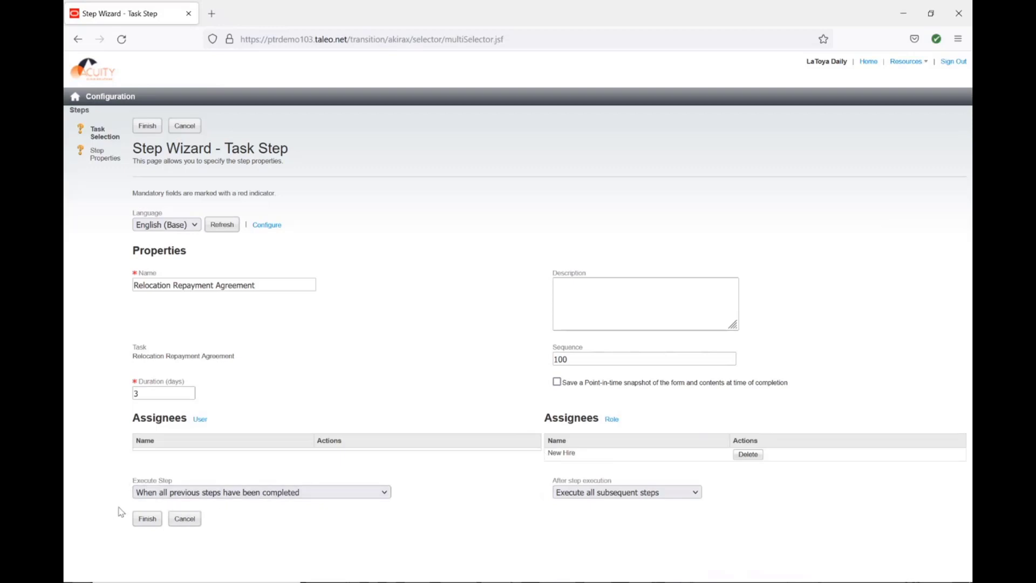
{"action": "left_click", "coordinate": [147, 519]}
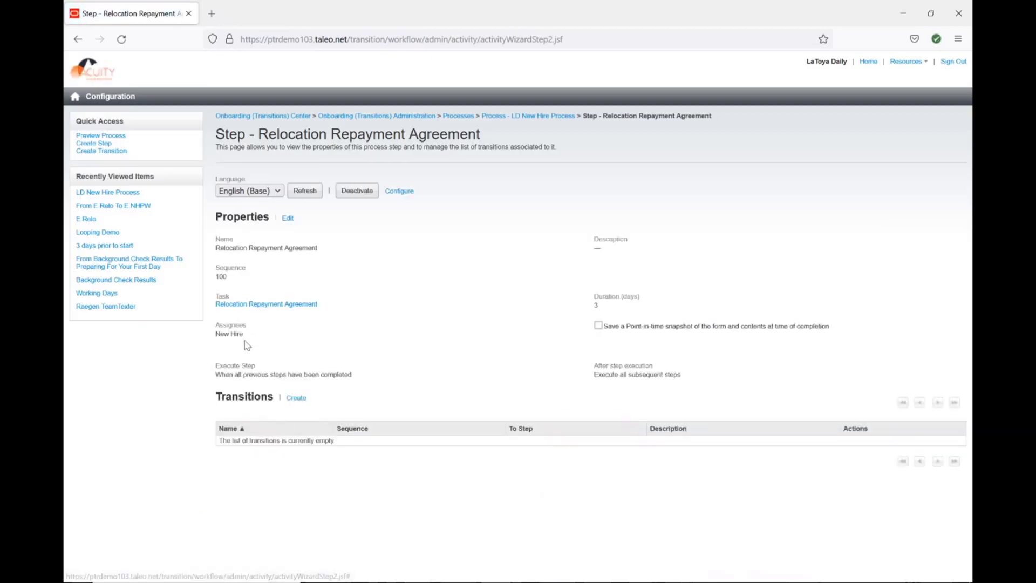
Create a transition from the Relocation Repayment Agreement step to the E.Relo step.
{"action": "left_click", "coordinate": [296, 397]}
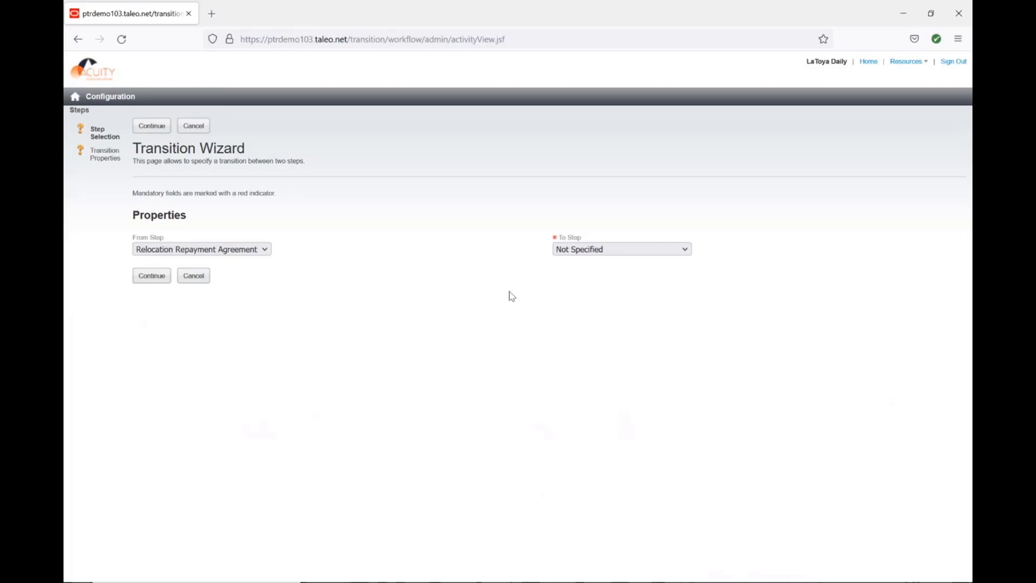
{"action": "left_click", "coordinate": [572, 250]}
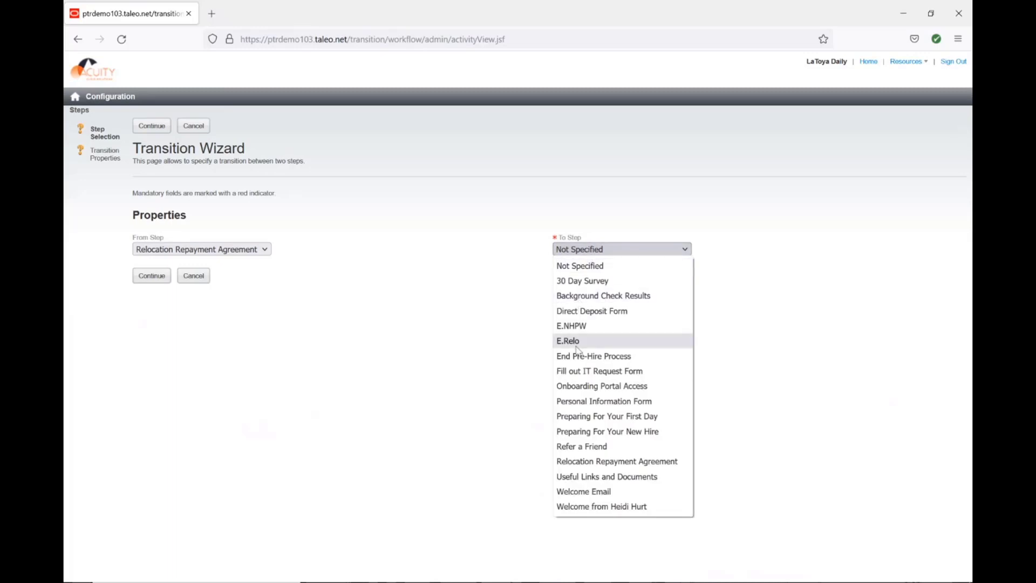
{"action": "left_click", "coordinate": [575, 346]}
{"action": "left_click", "coordinate": [152, 276]}
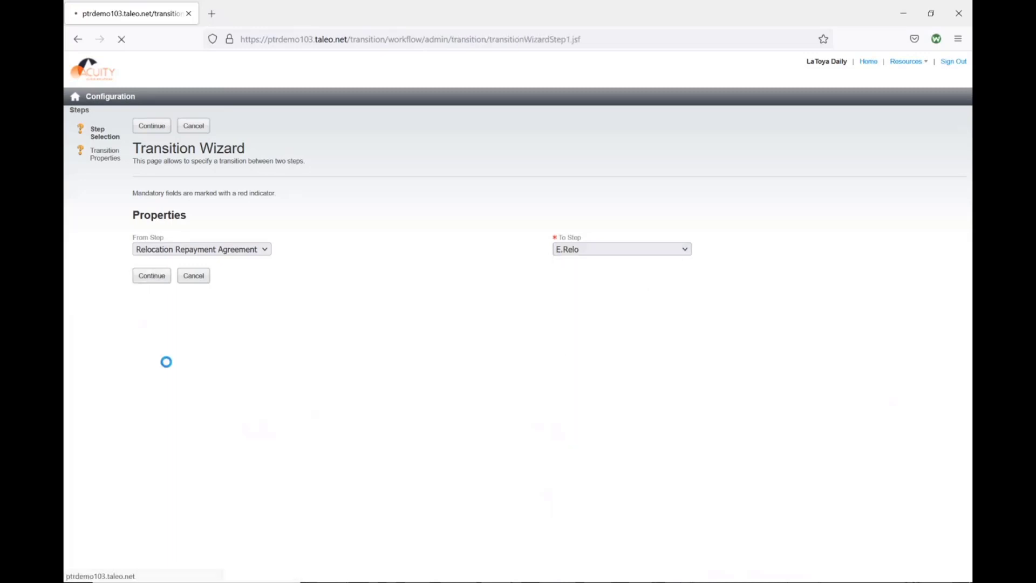
{"action": "left_click", "coordinate": [151, 376]}
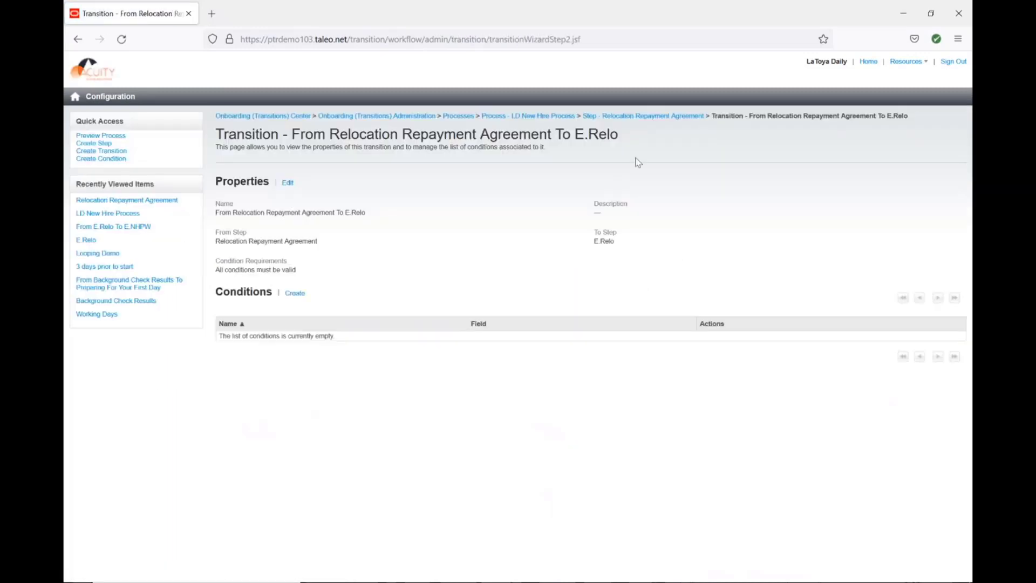
Create another routing step named Bypass Relo in the LD New Hire Process.
{"action": "left_click", "coordinate": [561, 116]}
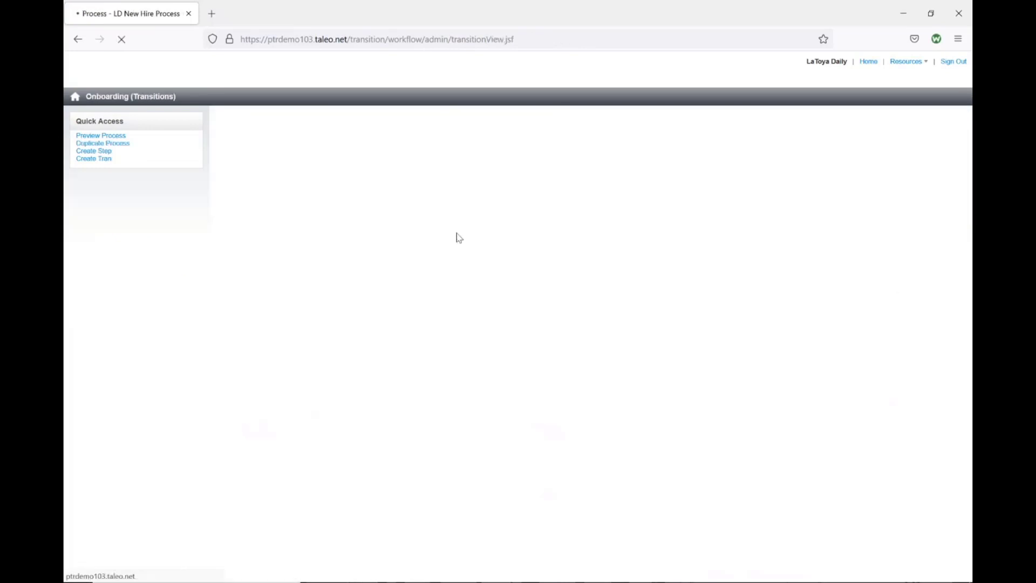
{"action": "left_click", "coordinate": [254, 410]}
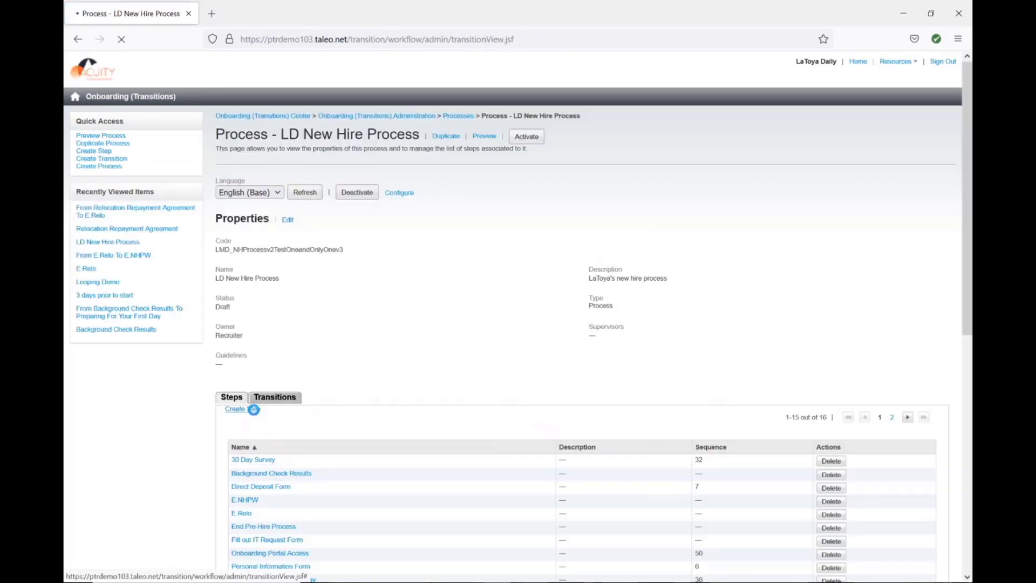
{"action": "left_click", "coordinate": [104, 197]}
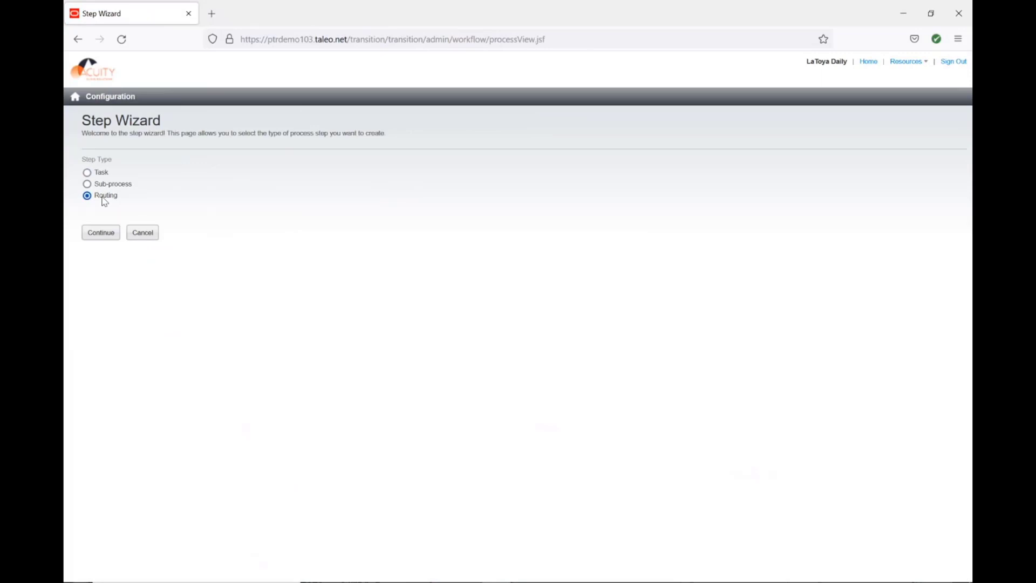
{"action": "left_click", "coordinate": [99, 237]}
{"action": "left_click", "coordinate": [241, 286]}
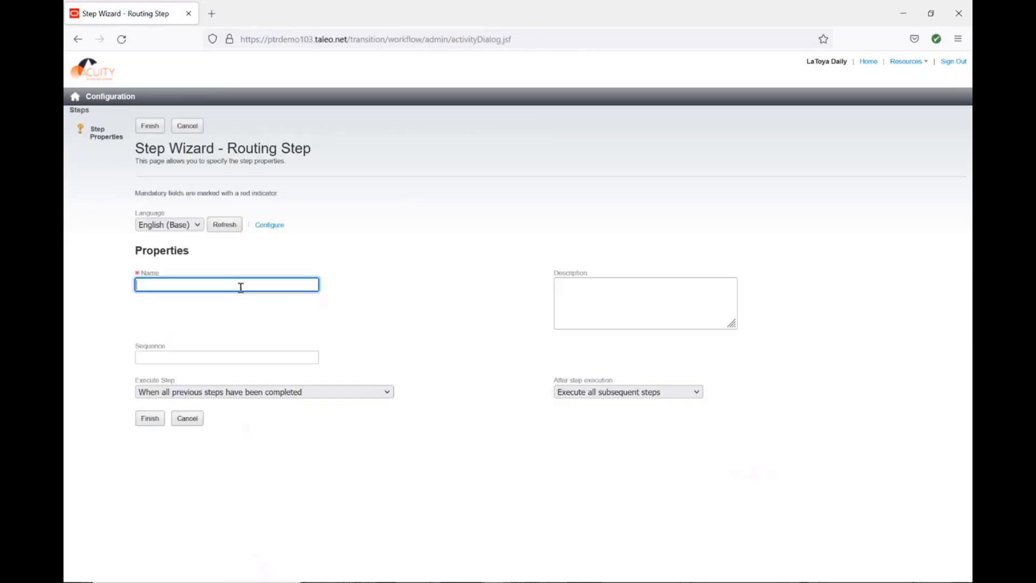
{"action": "type", "text": "Bypass Relo"}
{"action": "left_click", "coordinate": [153, 421]}
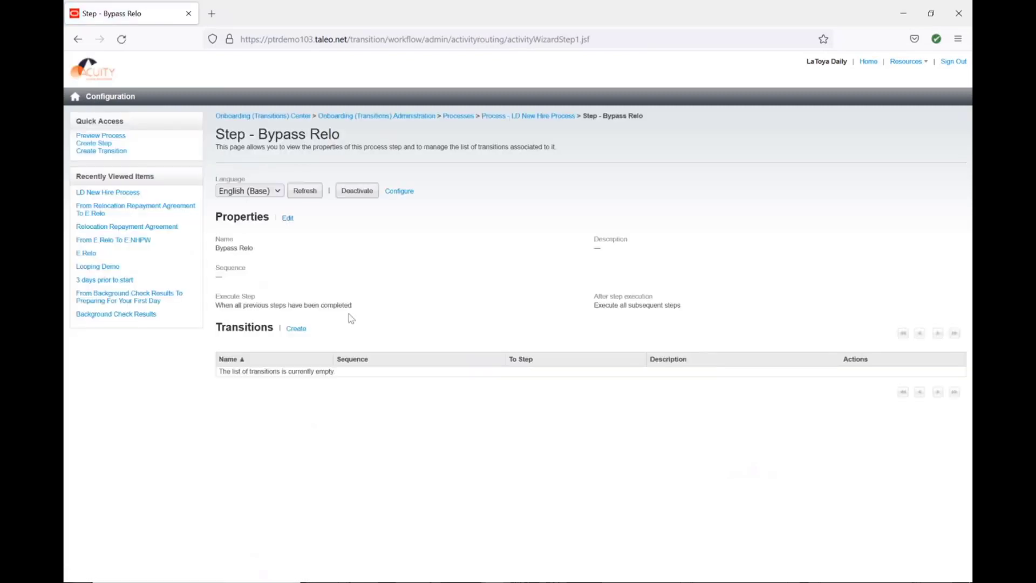
Create a transition from the Bypass Relo step to the E.Relo step.
{"action": "left_click", "coordinate": [289, 331]}
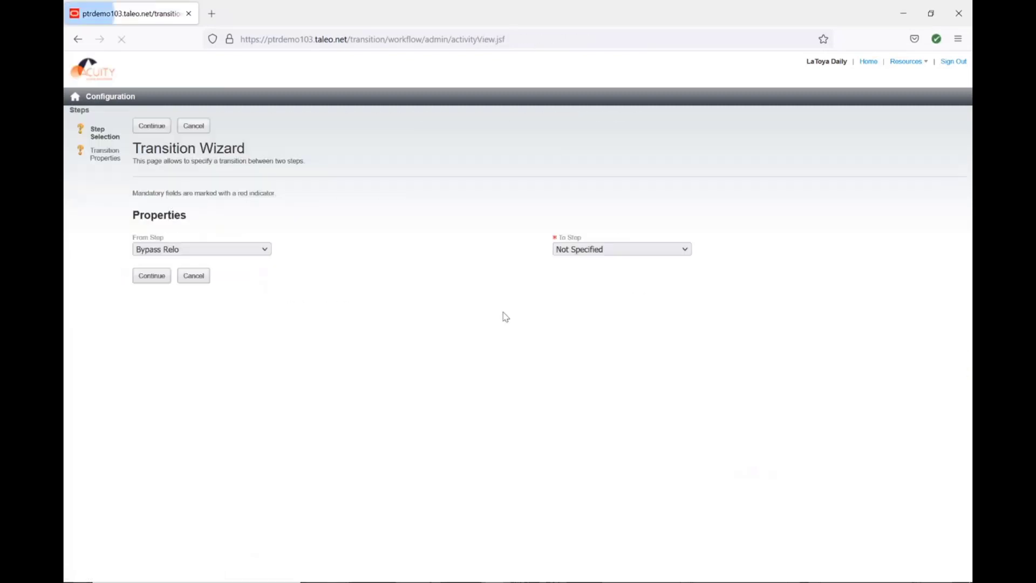
{"action": "left_click", "coordinate": [581, 250]}
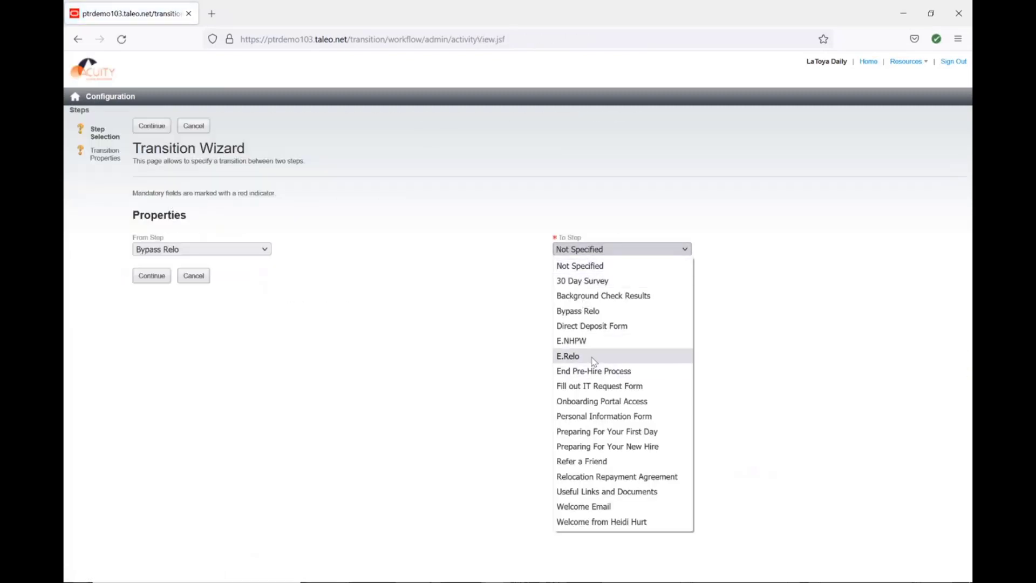
{"action": "left_click", "coordinate": [572, 356]}
{"action": "left_click", "coordinate": [152, 275]}
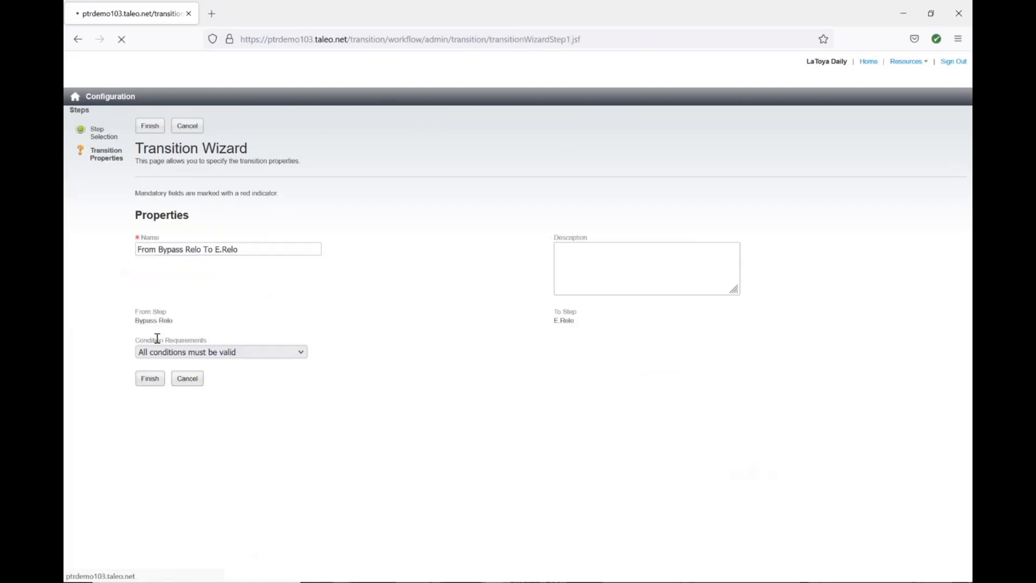
{"action": "left_click", "coordinate": [150, 378]}
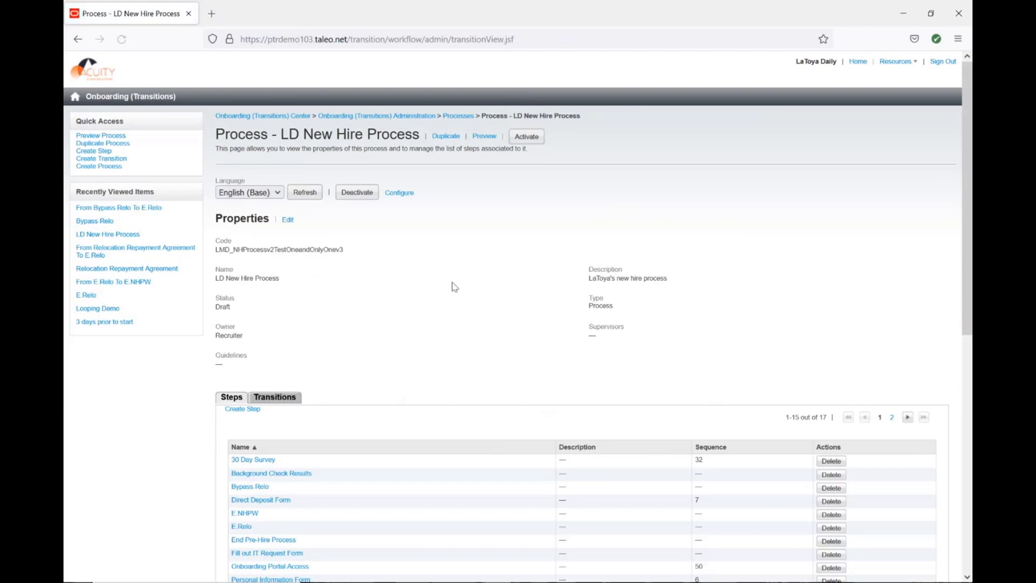
Create a new routing step named S.Relo in the LD New Hire Process.
{"action": "left_click", "coordinate": [233, 410]}
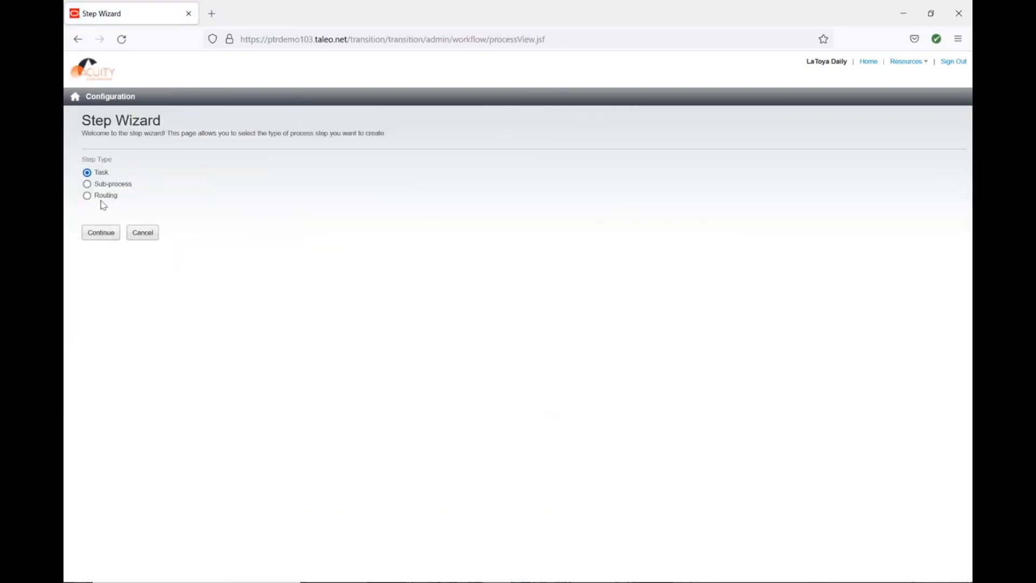
{"action": "left_click", "coordinate": [105, 196]}
{"action": "left_click", "coordinate": [102, 232]}
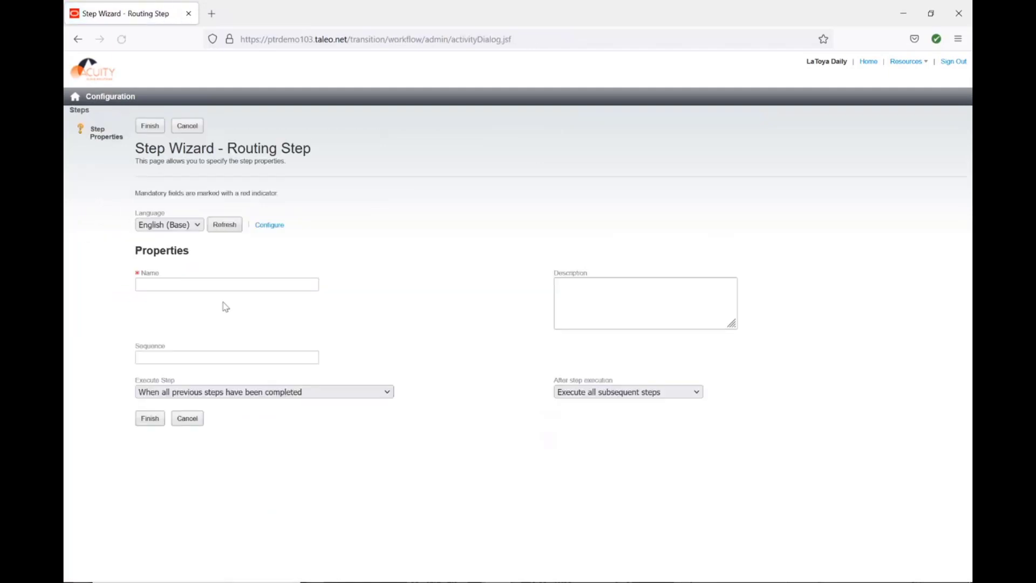
{"action": "left_click", "coordinate": [227, 290]}
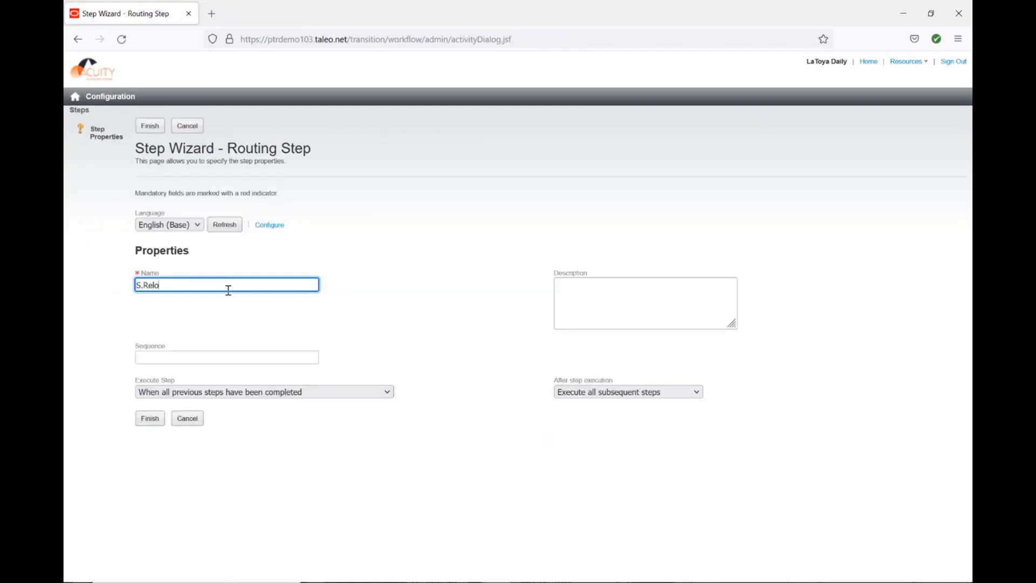
{"action": "left_click", "coordinate": [153, 420]}
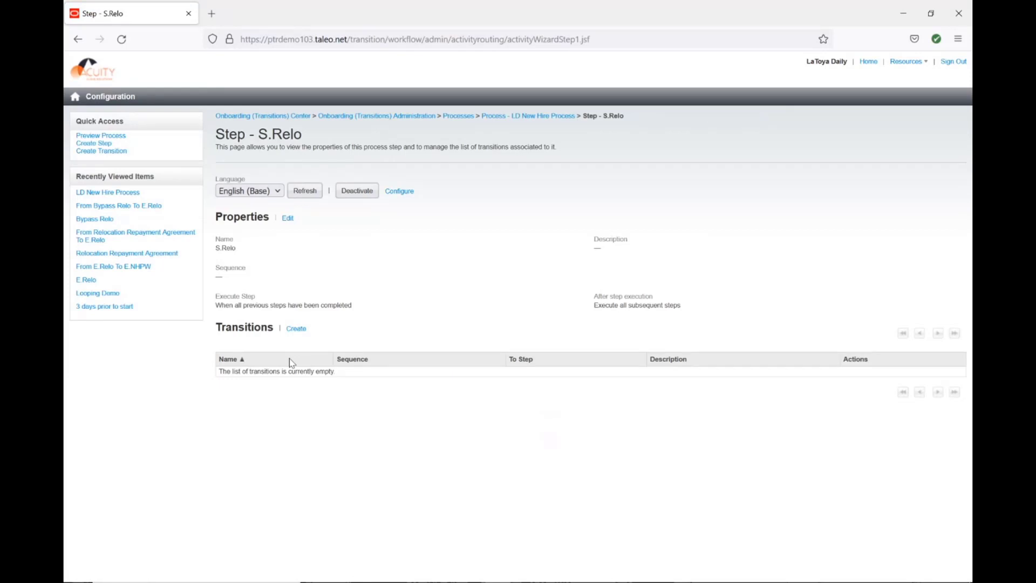
Create a transition from the S.Relo step to the Relocation Repayment Agreement step.
{"action": "left_click", "coordinate": [297, 328]}
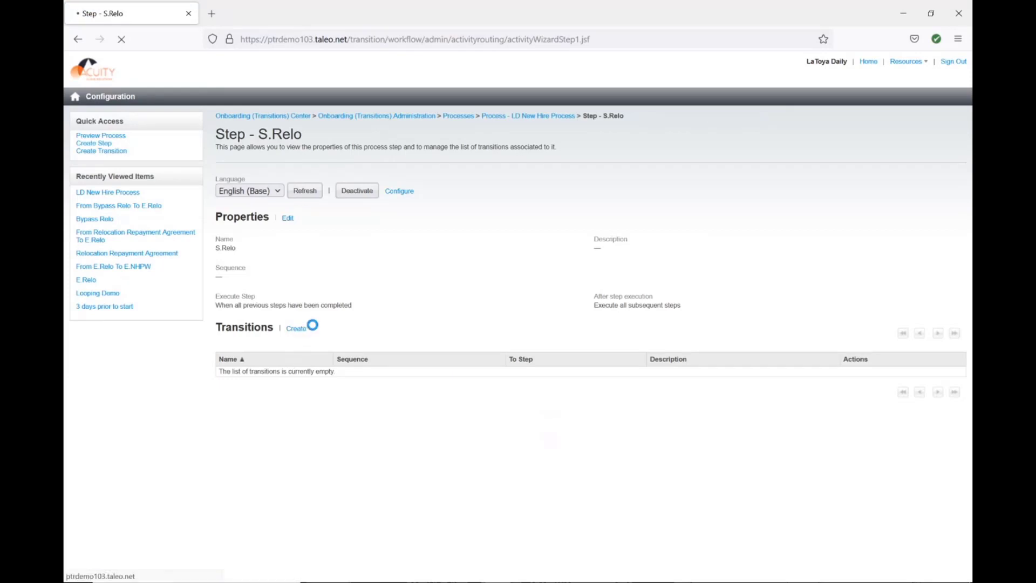
{"action": "left_click", "coordinate": [564, 250]}
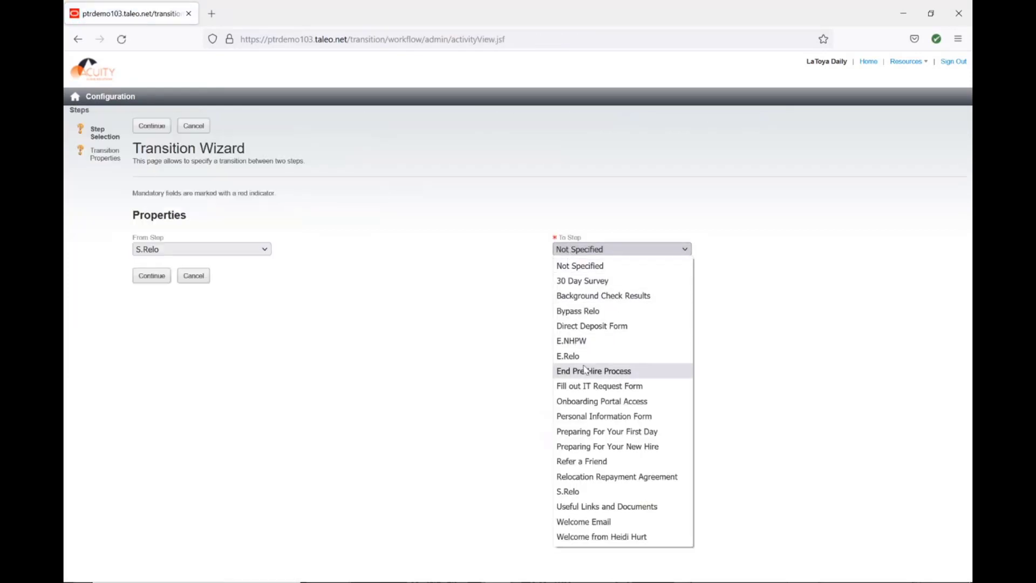
{"action": "left_click", "coordinate": [589, 476]}
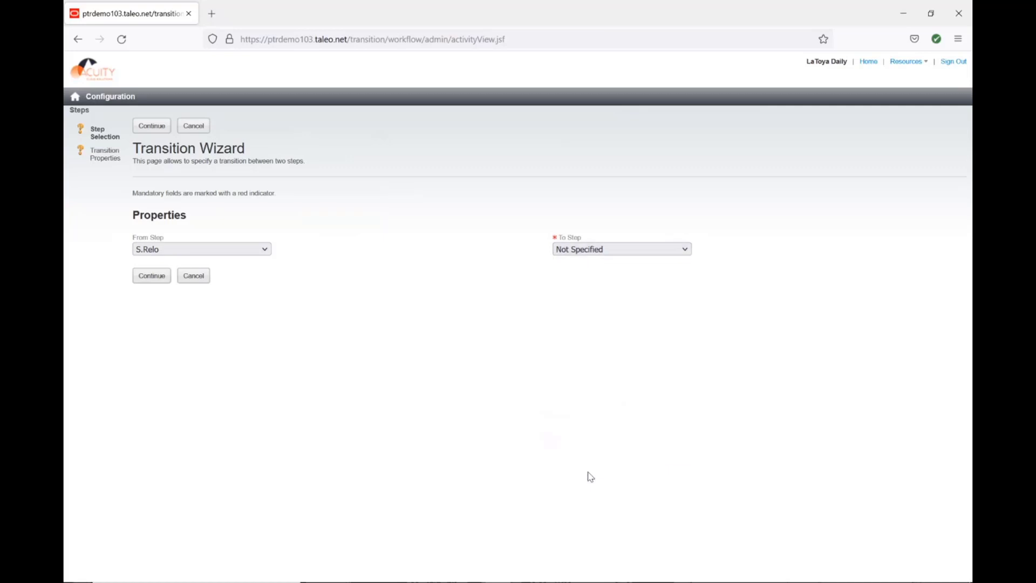
{"action": "left_click", "coordinate": [153, 275]}
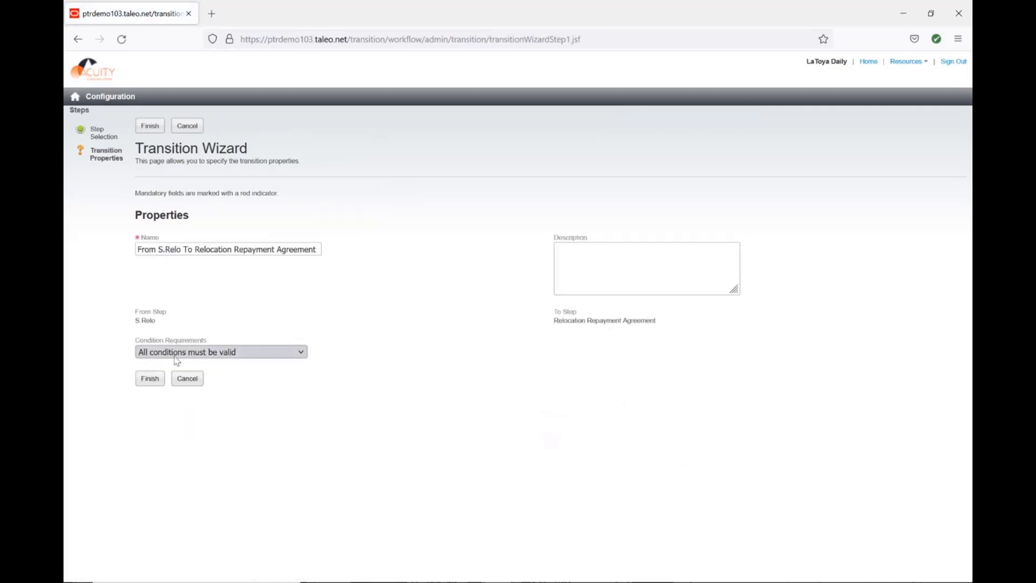
{"action": "left_click", "coordinate": [153, 381]}
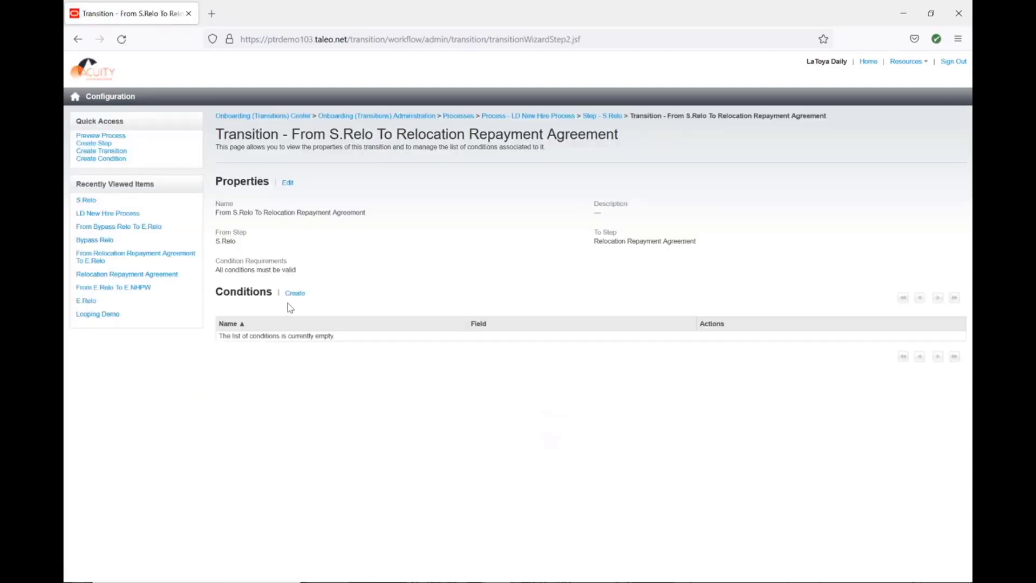
Start a new condition on the S.Relo to Relocation Repayment Agreement transition named Relocation = Yes.
{"action": "left_click", "coordinate": [191, 259]}
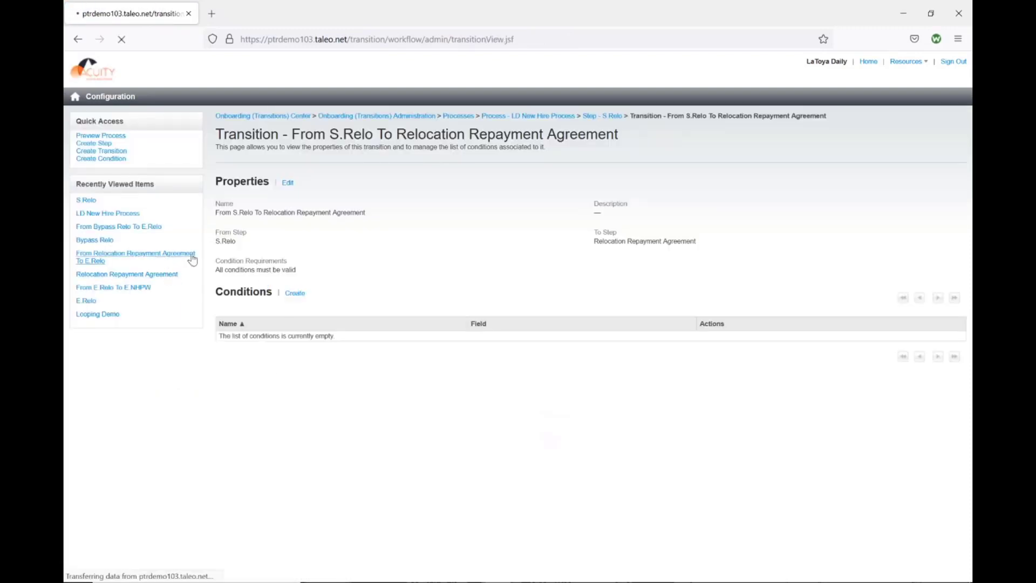
{"action": "left_click", "coordinate": [304, 293]}
{"action": "left_click", "coordinate": [229, 249]}
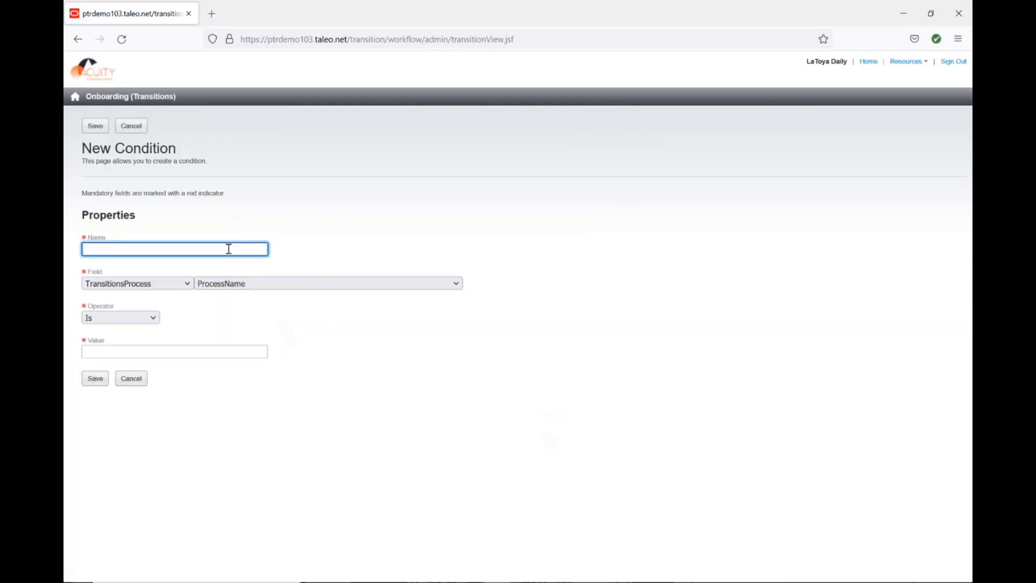
{"action": "type", "text": "Relocation = Yes"}
Set the Relocation = Yes condition's field to Offer_WF RelocationAmount.
{"action": "left_click", "coordinate": [157, 284]}
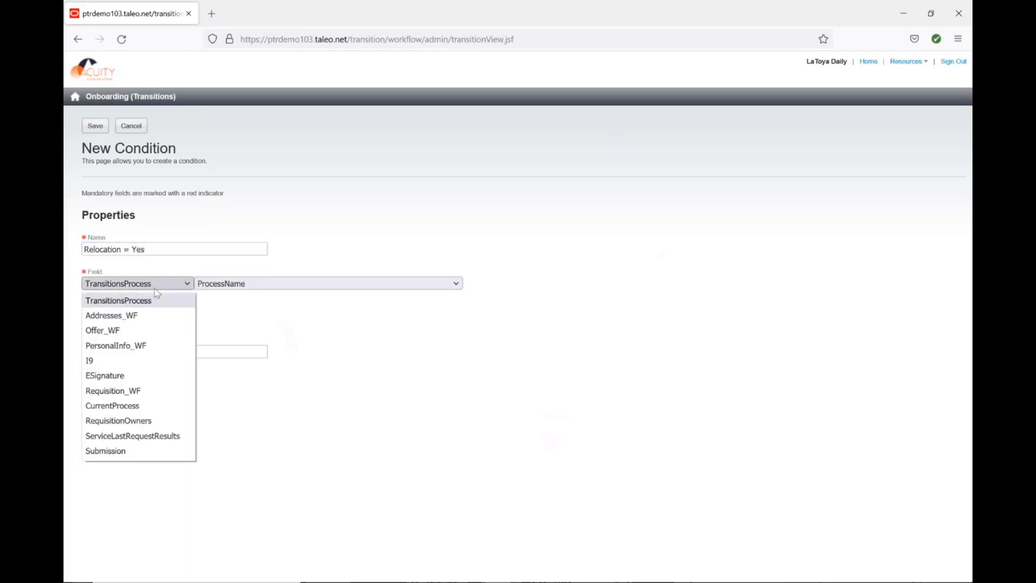
{"action": "left_click", "coordinate": [128, 330]}
{"action": "left_click", "coordinate": [257, 285]}
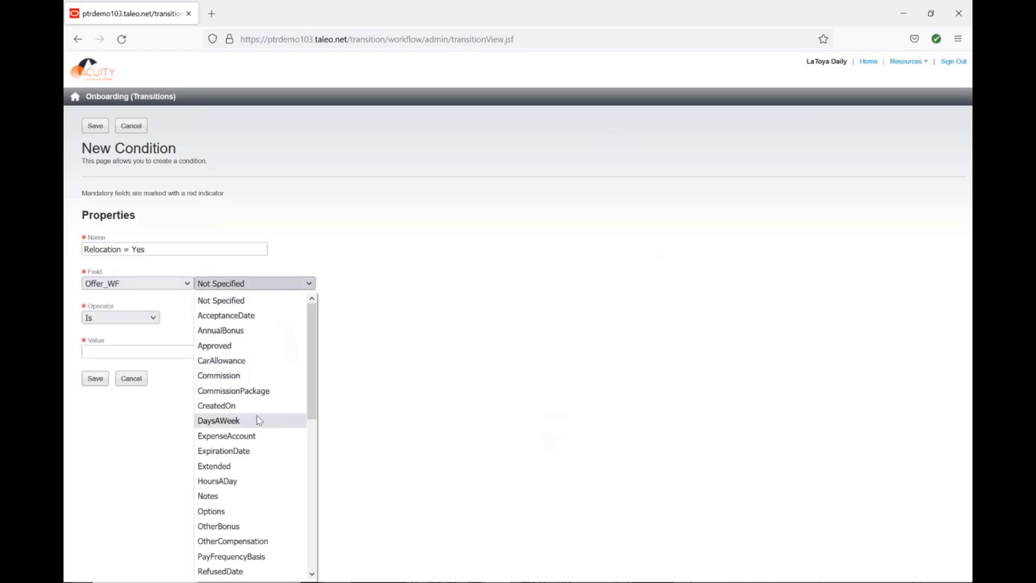
{"action": "scroll", "coordinate": [260, 419], "scroll_direction": "down", "scroll_amount": 2}
{"action": "scroll", "coordinate": [259, 421], "scroll_direction": "down", "scroll_amount": 2}
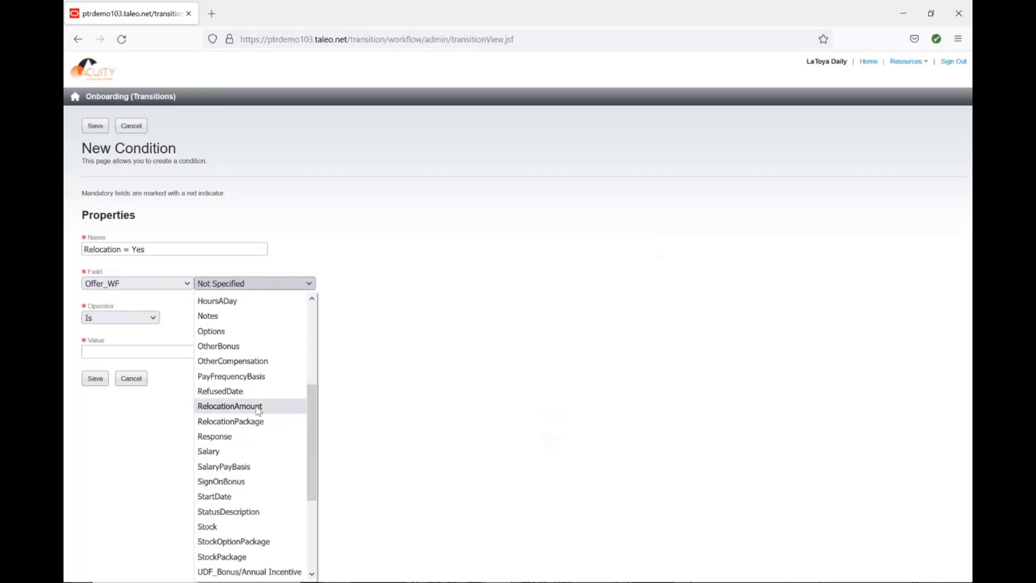
{"action": "left_click", "coordinate": [253, 405]}
Set the condition's operator to Is greater than with value 0 and save it.
{"action": "left_click", "coordinate": [146, 318]}
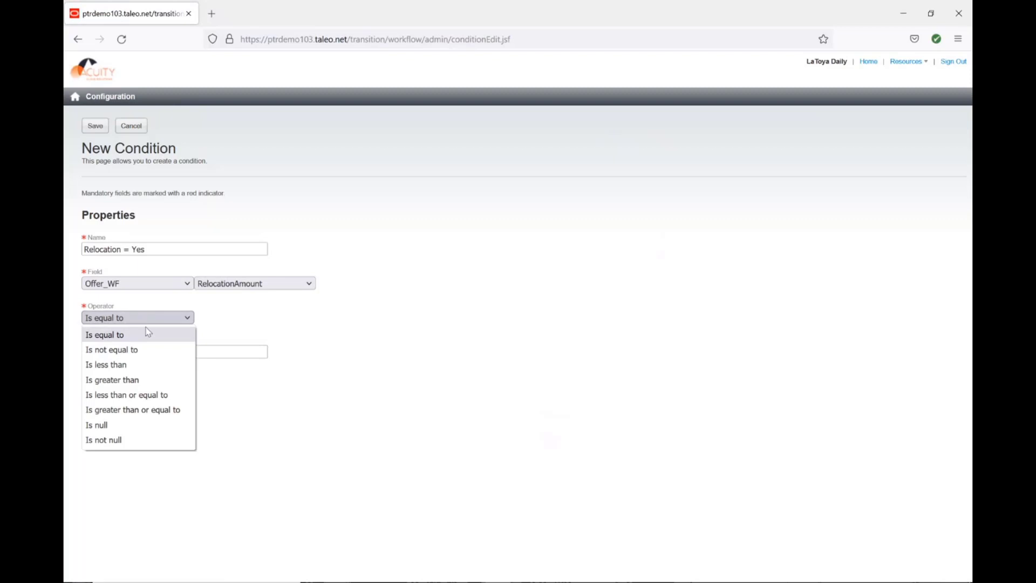
{"action": "left_click", "coordinate": [147, 381]}
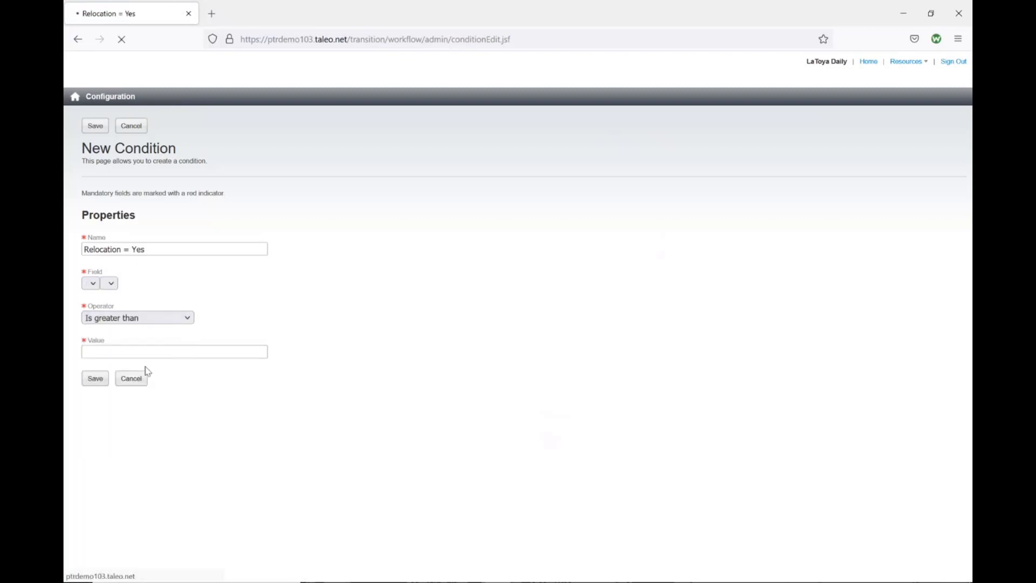
{"action": "left_click", "coordinate": [152, 350]}
{"action": "type", "text": "0"}
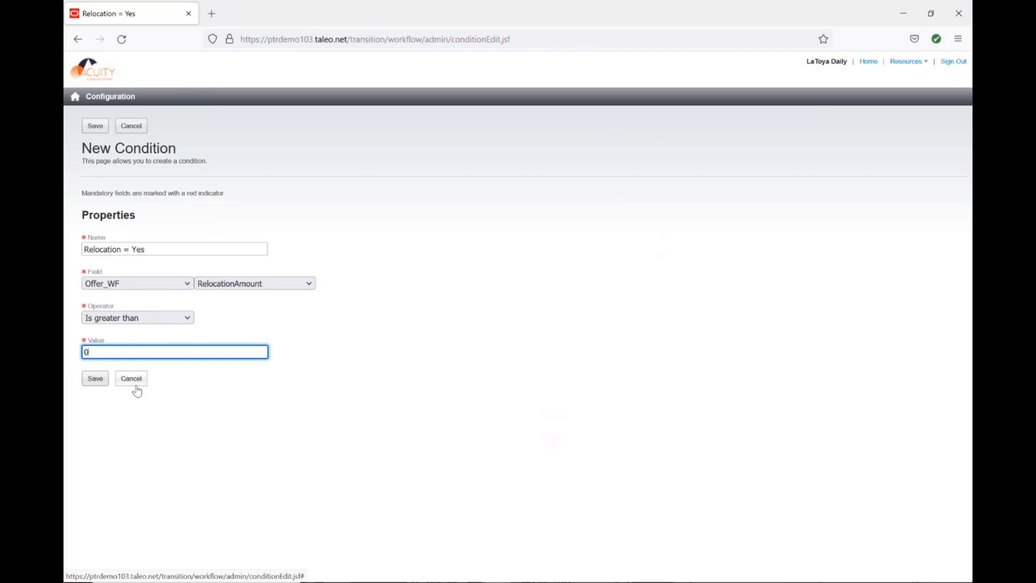
{"action": "left_click", "coordinate": [94, 380]}
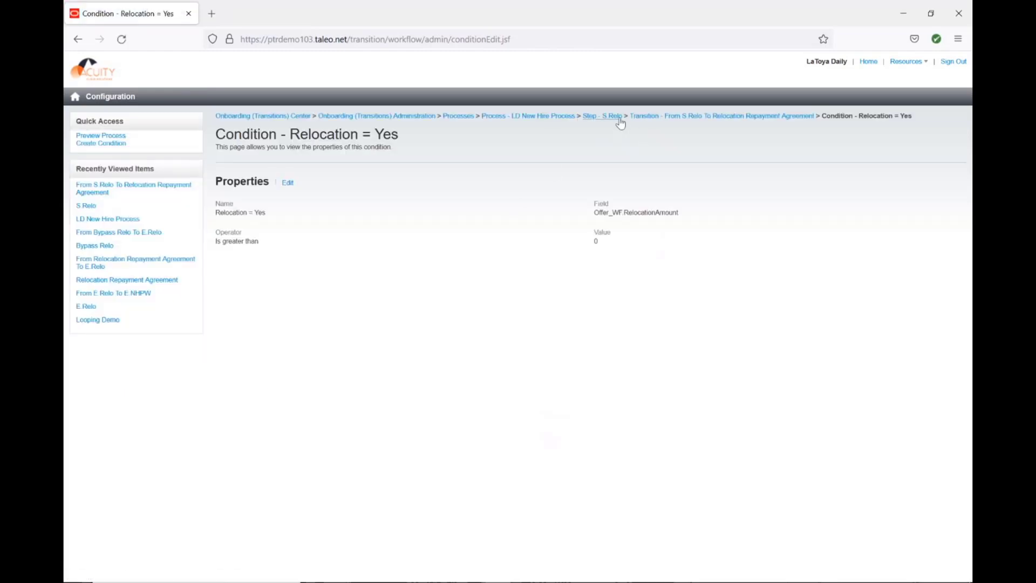
From the S.Relo step, create a transition to Bypass Relo requiring at least one of the conditions to be valid.
{"action": "left_click", "coordinate": [614, 120]}
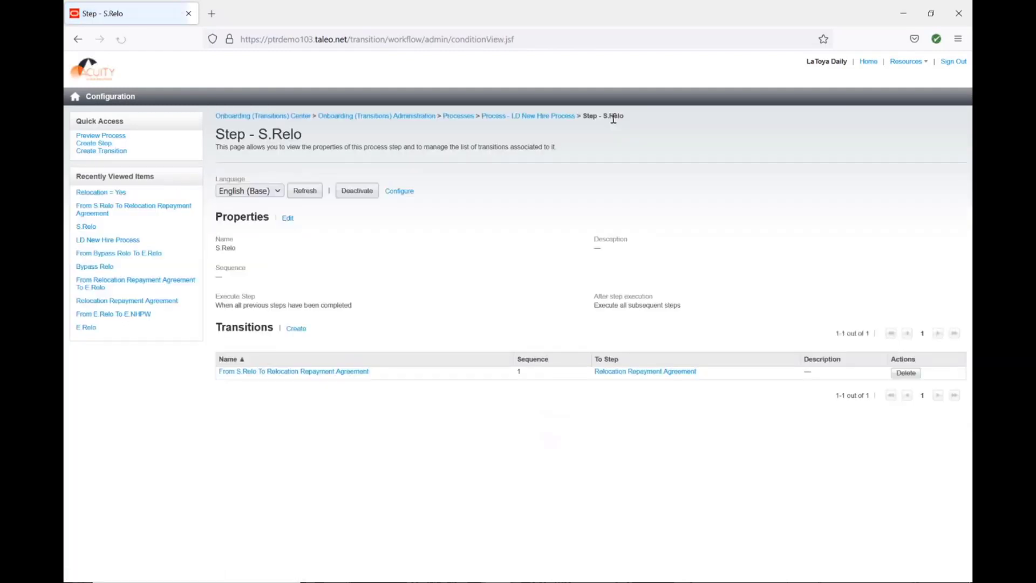
{"action": "left_click", "coordinate": [295, 329]}
{"action": "left_click", "coordinate": [576, 251]}
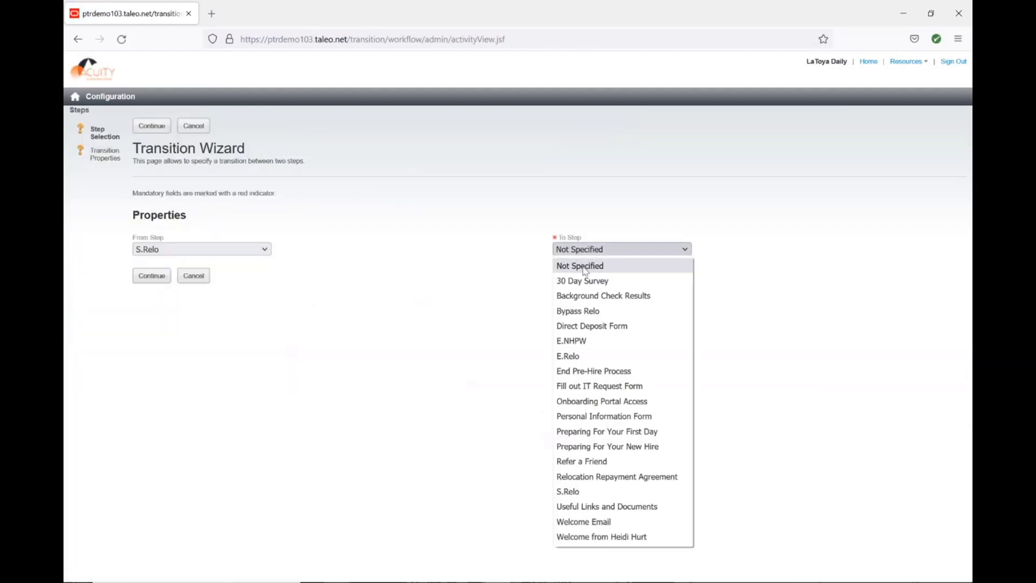
{"action": "left_click", "coordinate": [581, 311]}
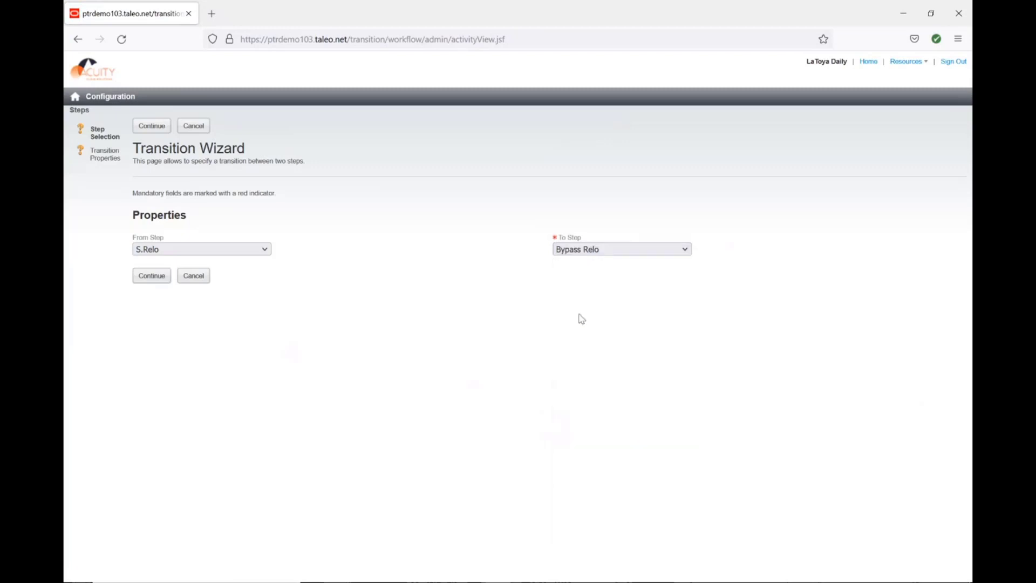
{"action": "left_click", "coordinate": [154, 276]}
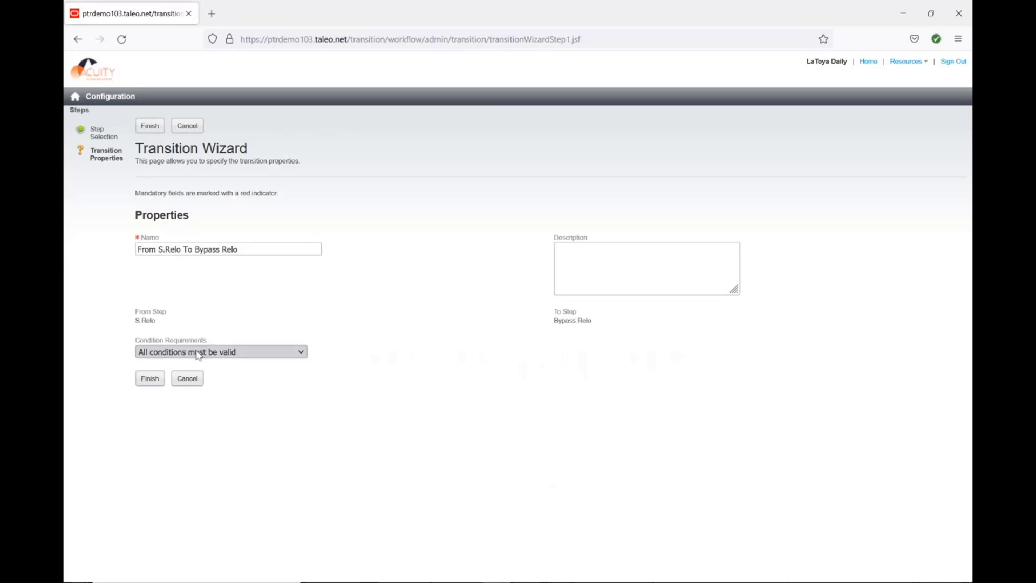
{"action": "left_click", "coordinate": [198, 353]}
{"action": "left_click", "coordinate": [195, 384]}
{"action": "left_click", "coordinate": [161, 378]}
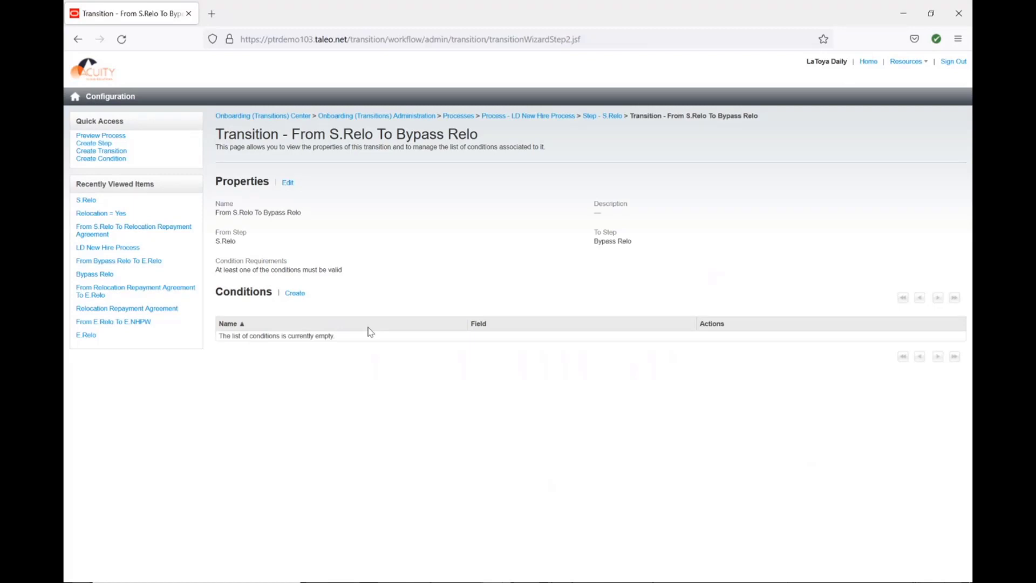
Start a new condition on the S.Relo to Bypass Relo transition named Relocation is Null.
{"action": "left_click", "coordinate": [293, 294]}
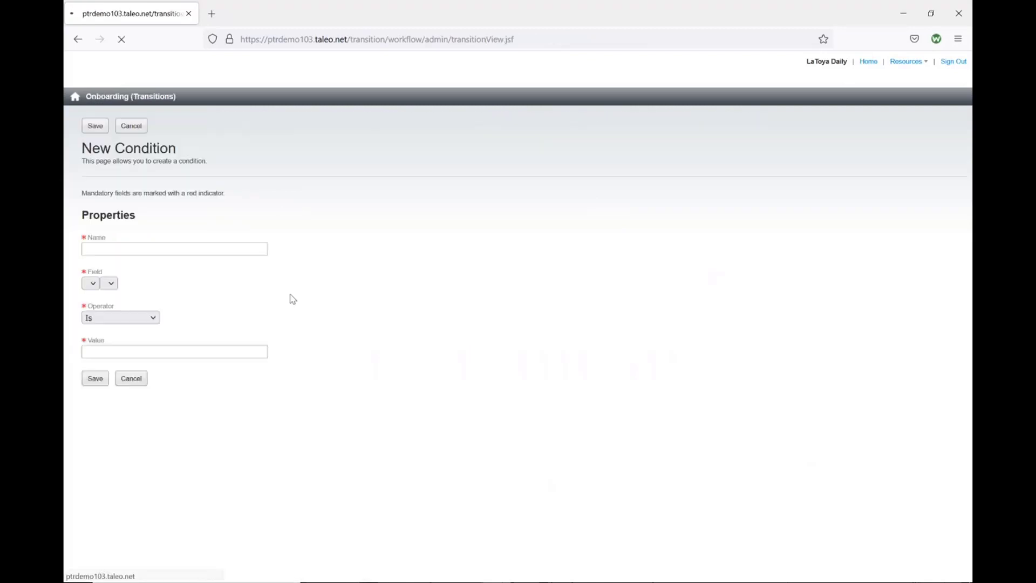
{"action": "left_click", "coordinate": [206, 247]}
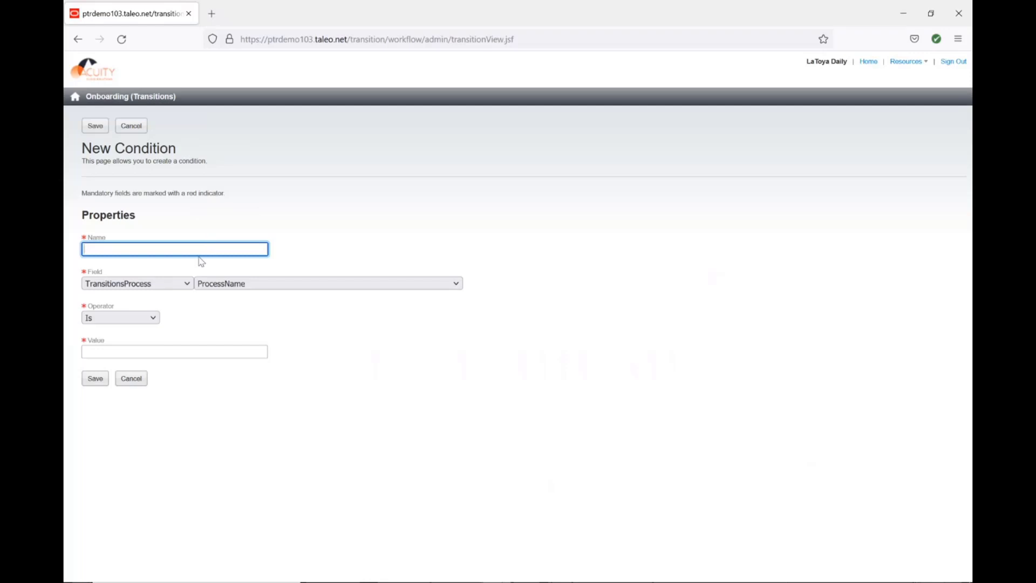
{"action": "type", "text": "Relocation is Null"}
{"action": "key", "text": "Tab"}
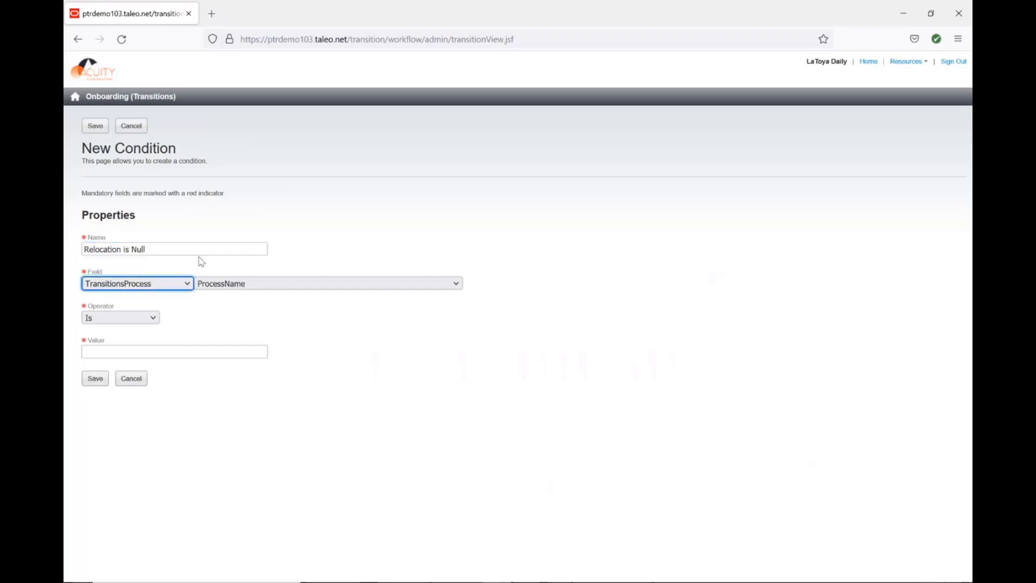
Set the Relocation is Null condition's field to Offer_WF RelocationAmount.
{"action": "key", "text": "o"}
{"action": "left_click", "coordinate": [222, 281]}
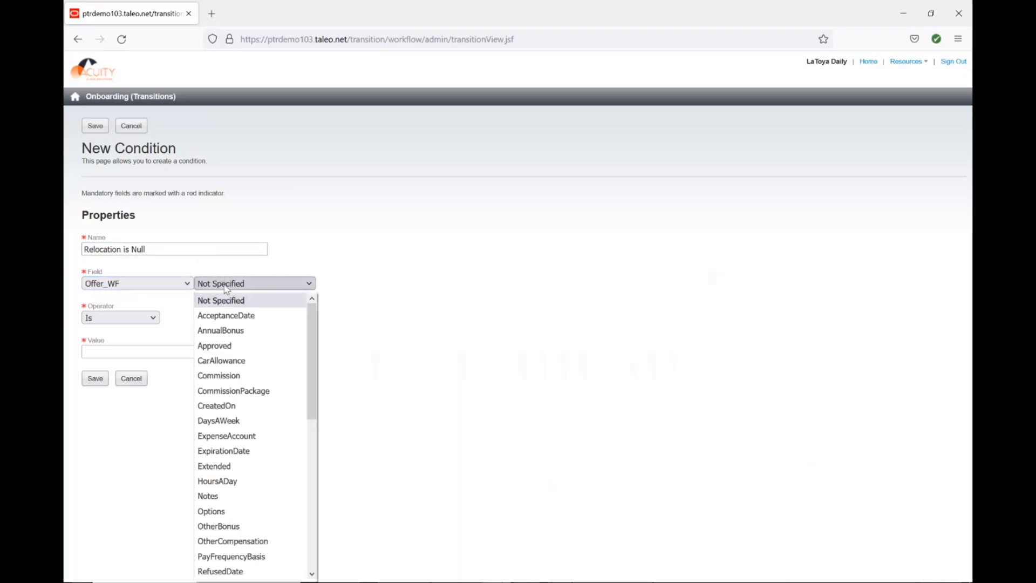
{"action": "scroll", "coordinate": [260, 497], "scroll_direction": "down", "scroll_amount": 4}
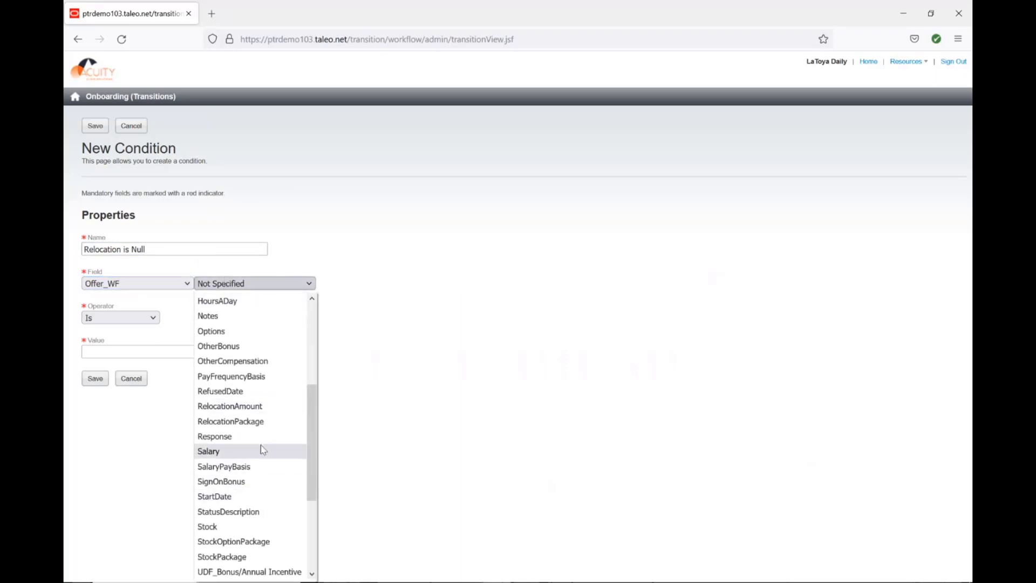
{"action": "left_click", "coordinate": [263, 407]}
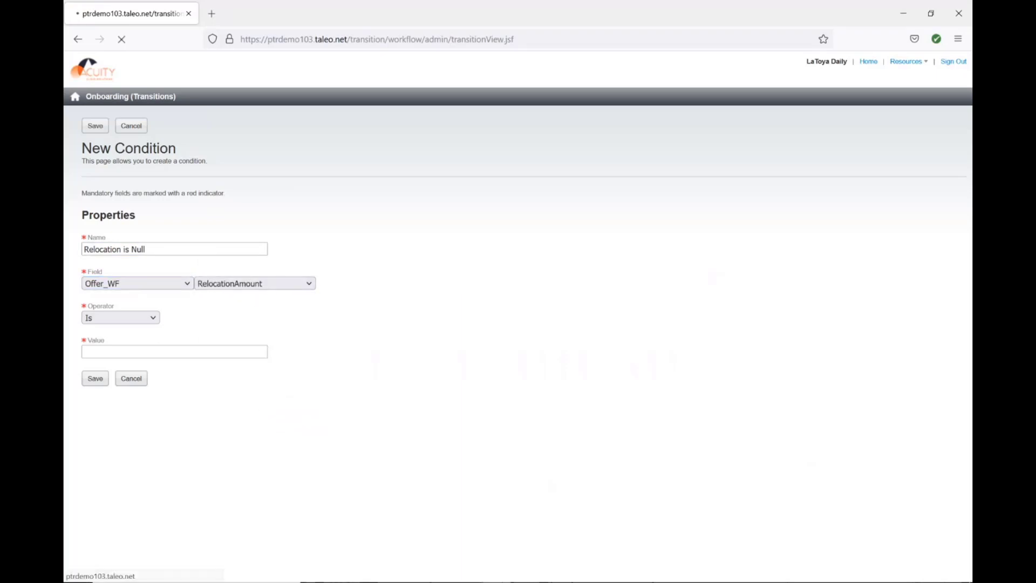
Set the condition's operator to Is null and save it.
{"action": "left_click", "coordinate": [133, 320]}
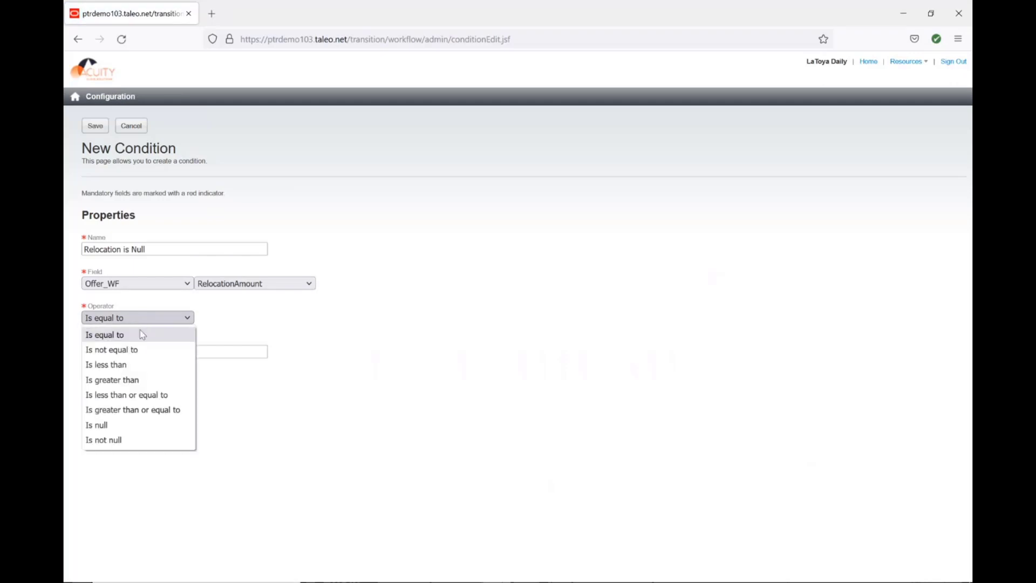
{"action": "left_click", "coordinate": [133, 425]}
{"action": "left_click", "coordinate": [93, 343]}
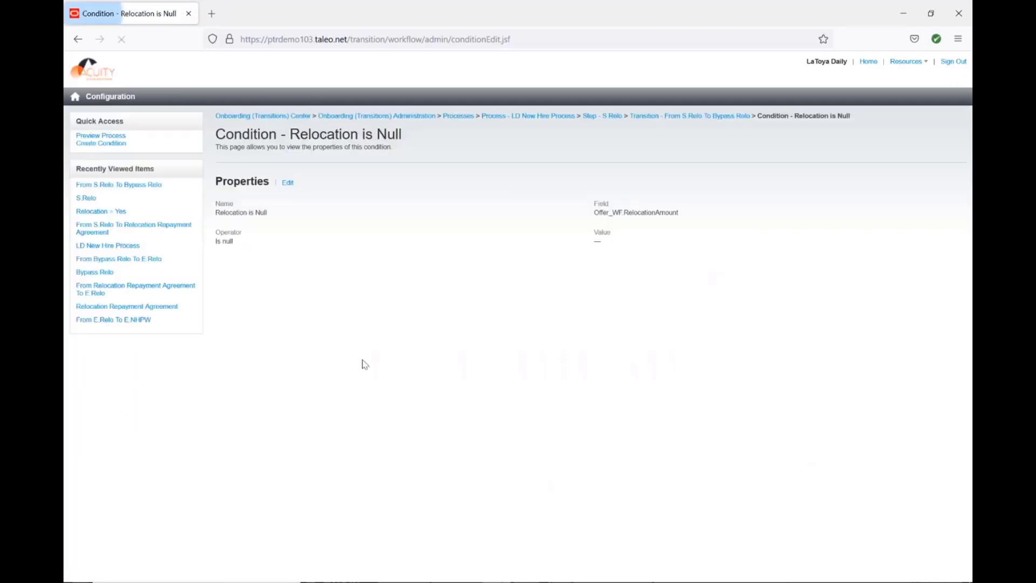
Return to the S.Relo to Bypass Relo transition and create a new condition named Relo <=0 on field Offer_WF RelocationAmount.
{"action": "left_click", "coordinate": [686, 117]}
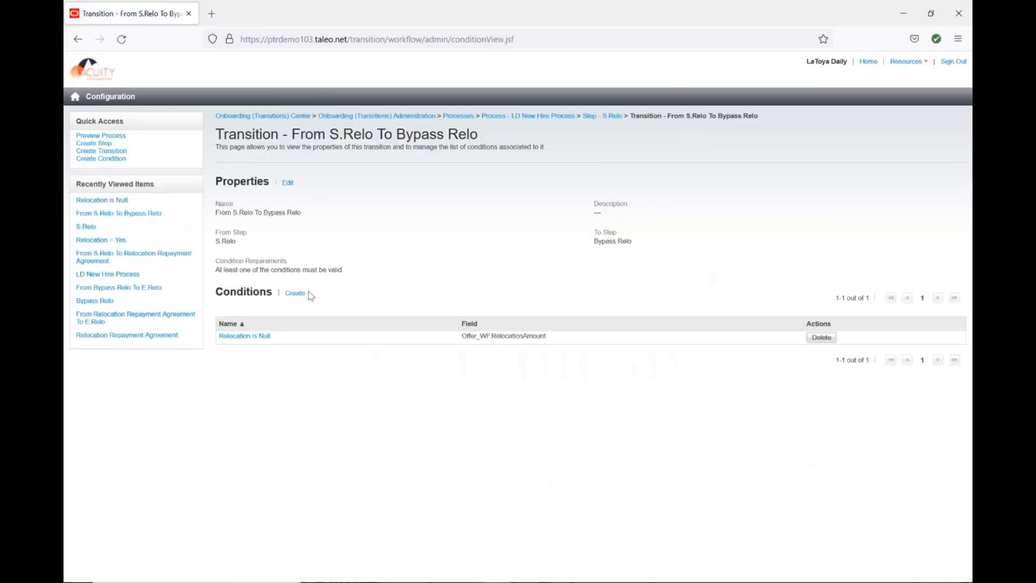
{"action": "left_click", "coordinate": [296, 293]}
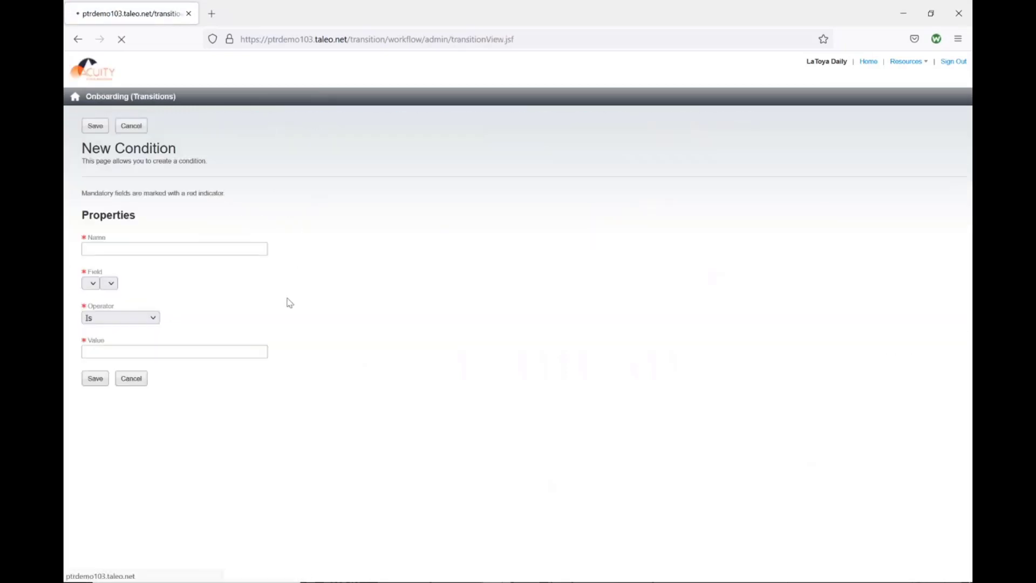
{"action": "left_click", "coordinate": [226, 249]}
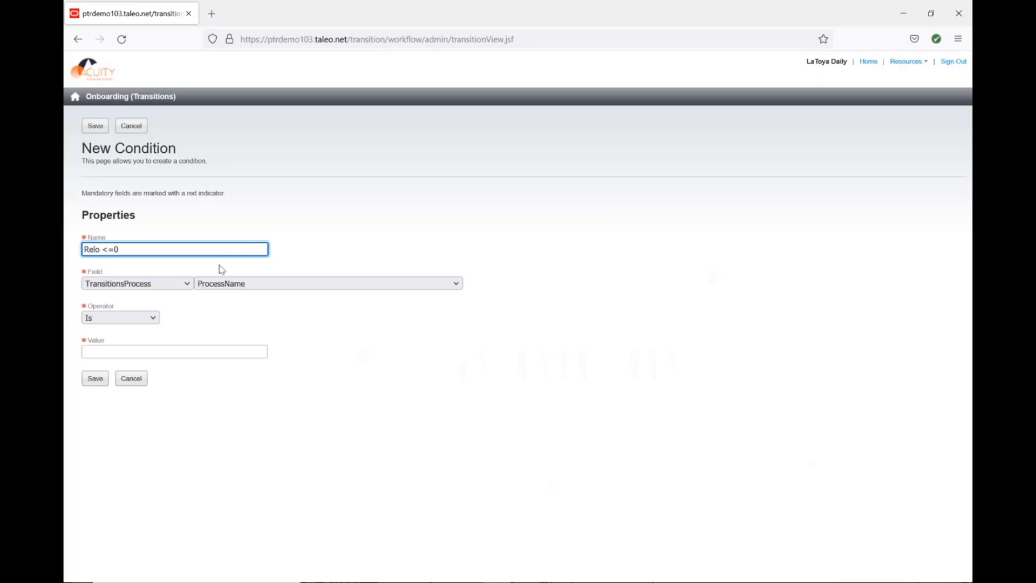
{"action": "key", "text": "Tab"}
{"action": "key", "text": "o"}
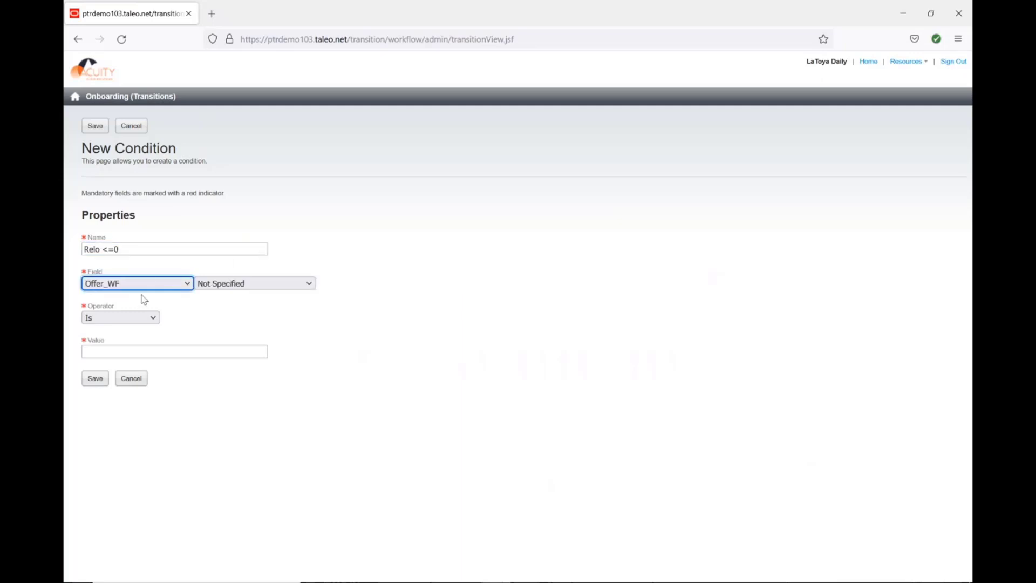
{"action": "left_click", "coordinate": [261, 282]}
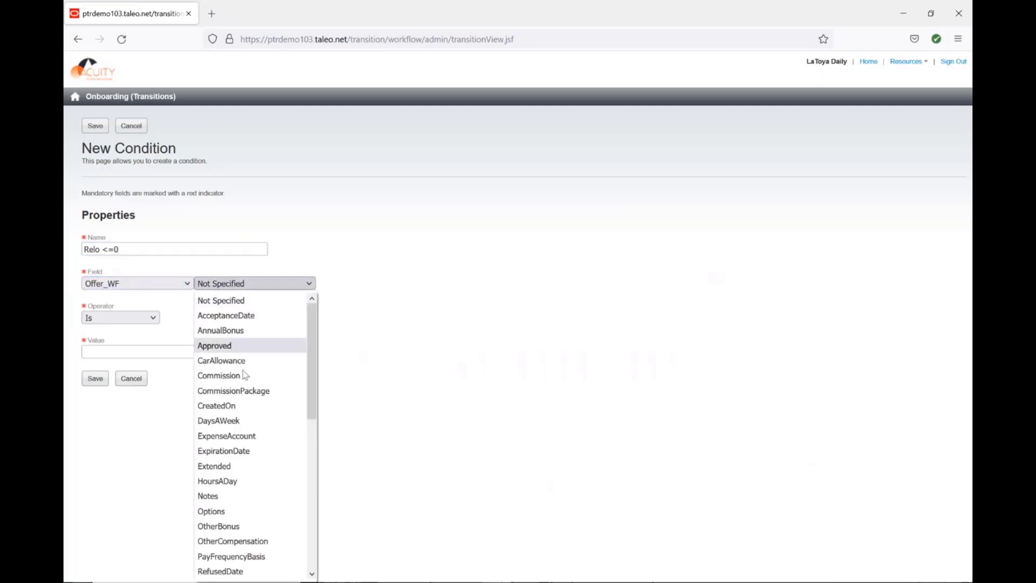
{"action": "scroll", "coordinate": [226, 421], "scroll_direction": "down", "scroll_amount": 6}
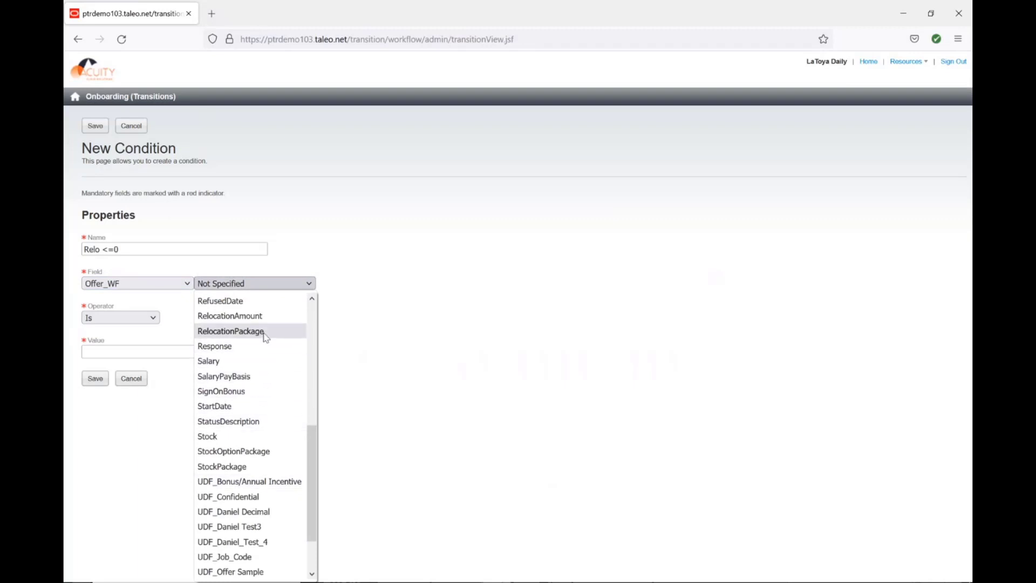
{"action": "left_click", "coordinate": [268, 317]}
Set the condition's operator to Is less than or equal to with value 0 and save it.
{"action": "left_click", "coordinate": [102, 318]}
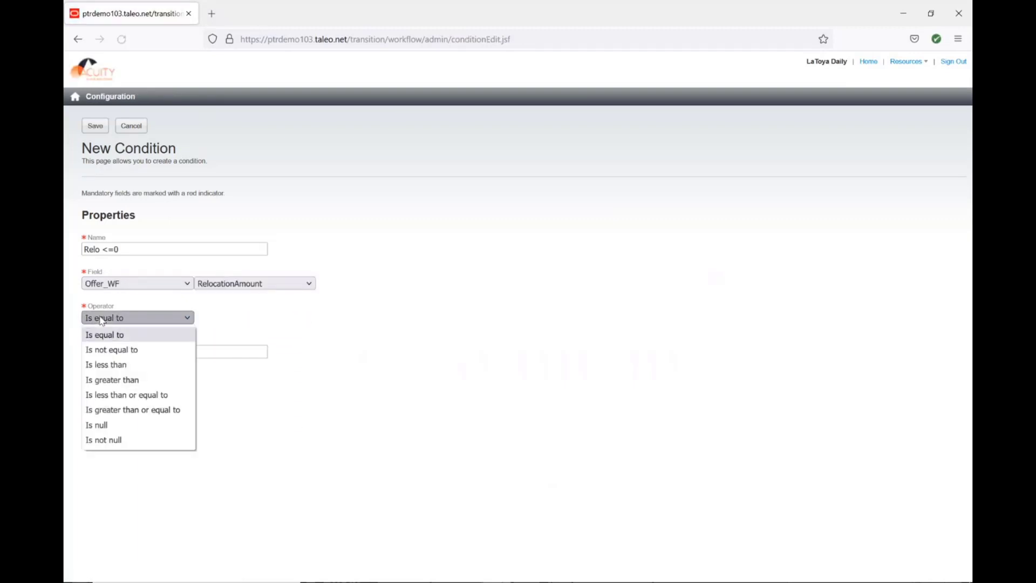
{"action": "left_click", "coordinate": [109, 396]}
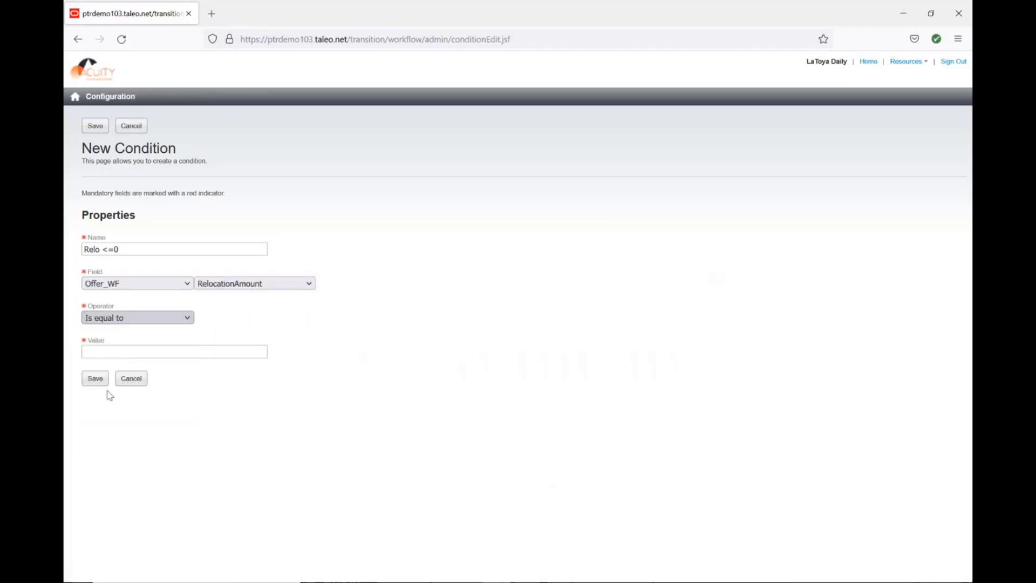
{"action": "left_click", "coordinate": [123, 351]}
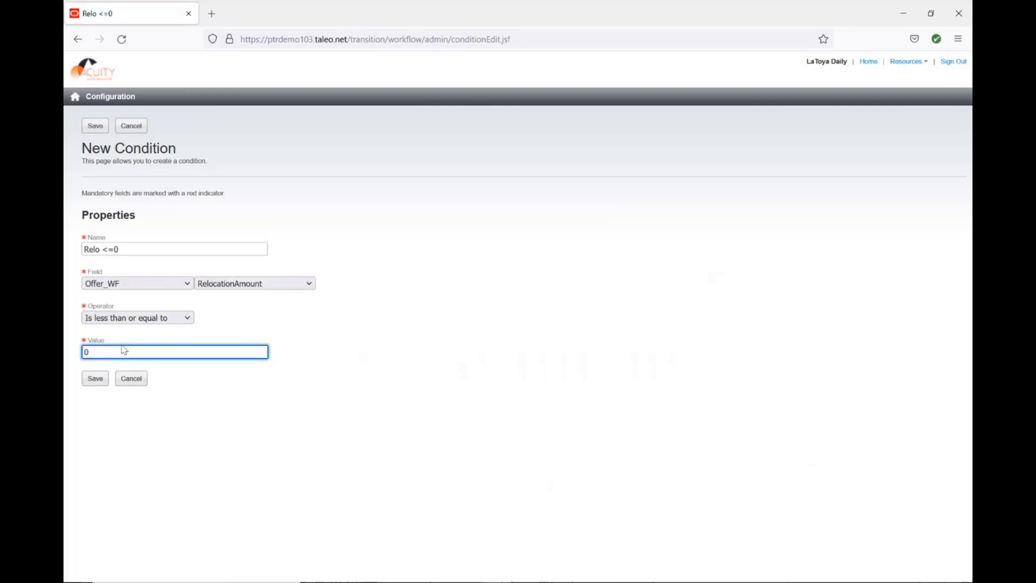
{"action": "type", "text": "0"}
{"action": "left_click", "coordinate": [95, 378]}
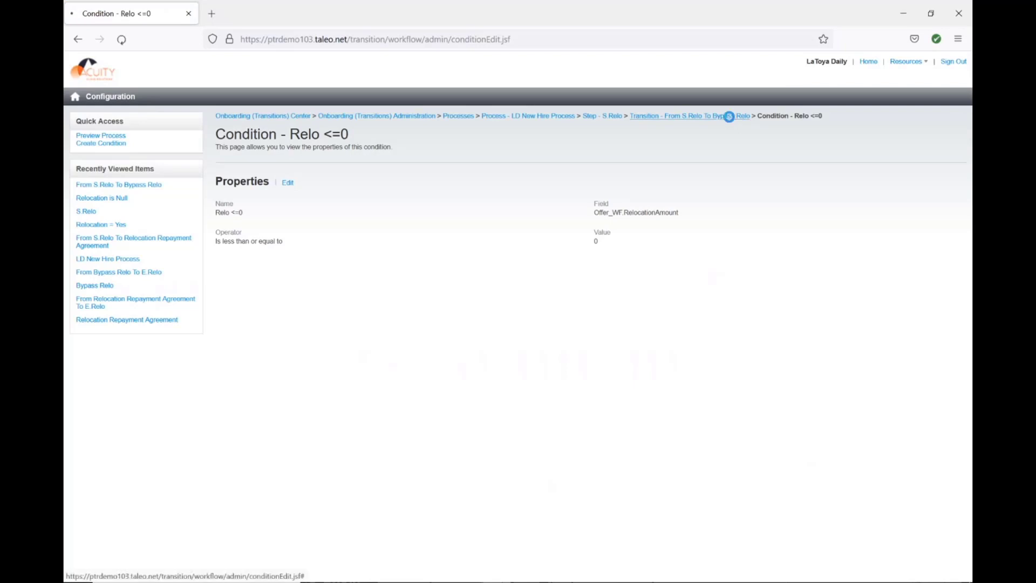
Open the Welcome Email step of the LD New Hire Process and create a transition from it to S.Relo.
{"action": "left_click", "coordinate": [729, 115]}
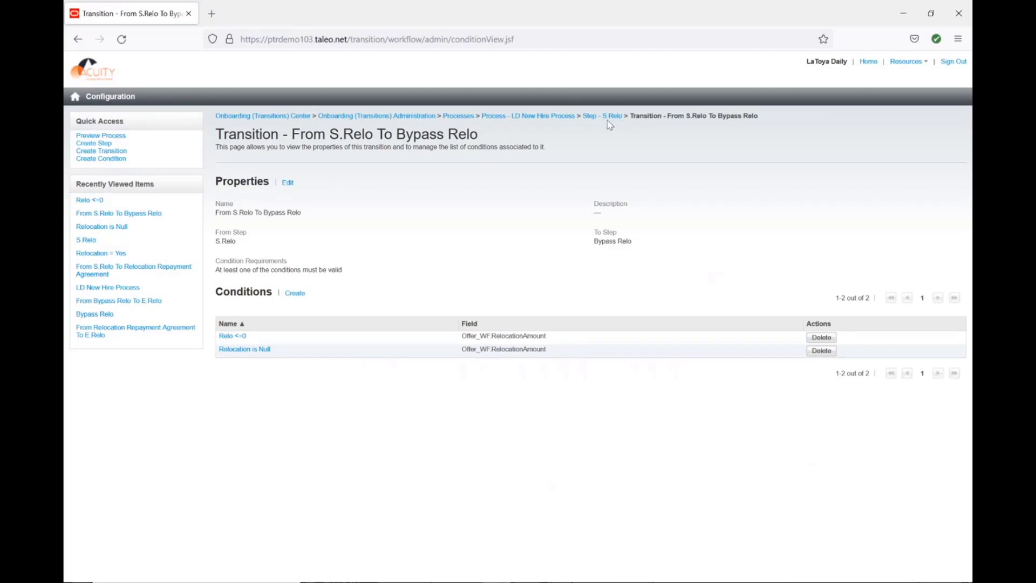
{"action": "left_click", "coordinate": [557, 116]}
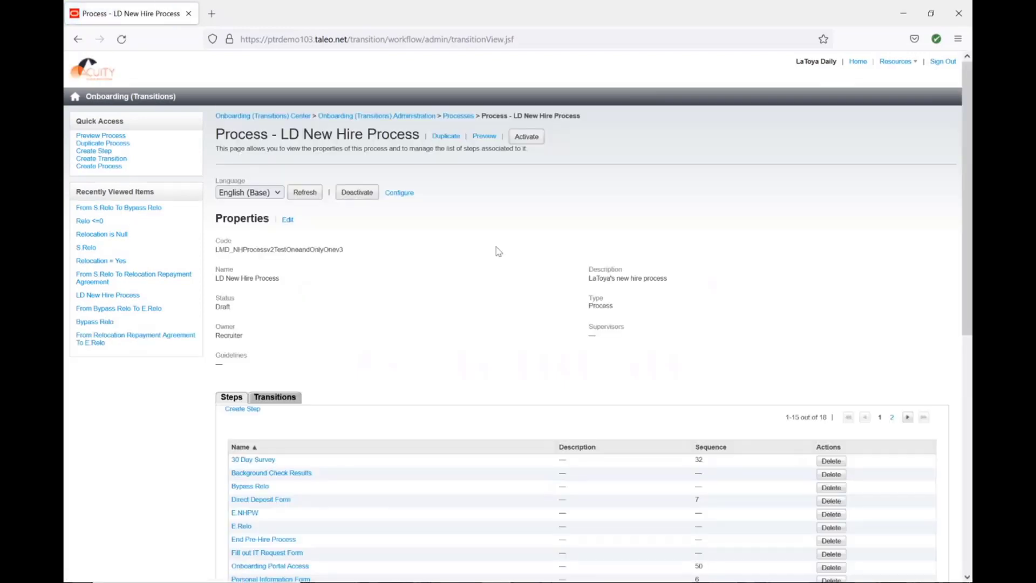
{"action": "scroll", "coordinate": [497, 251], "scroll_direction": "down", "scroll_amount": 3}
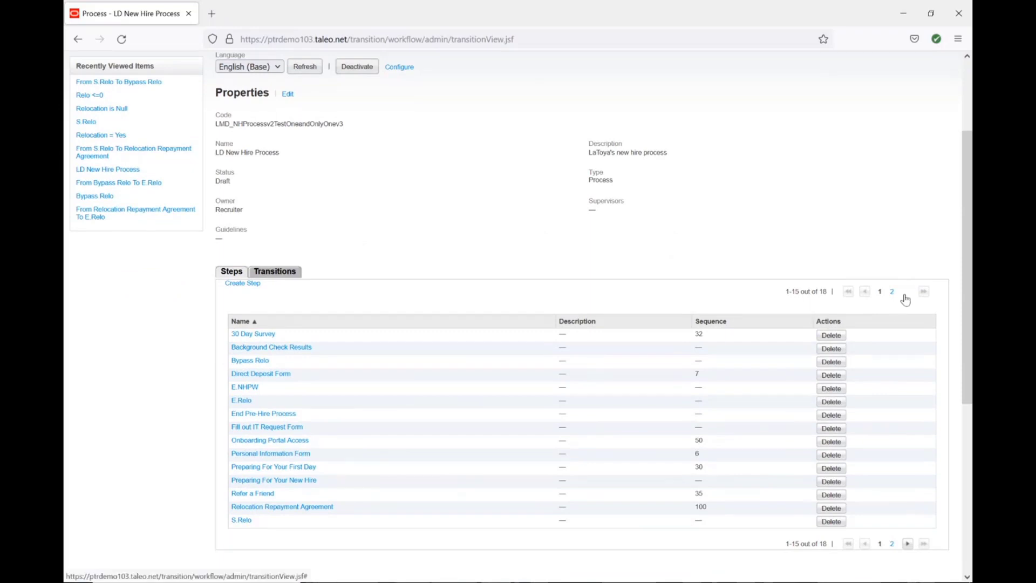
{"action": "left_click", "coordinate": [880, 291]}
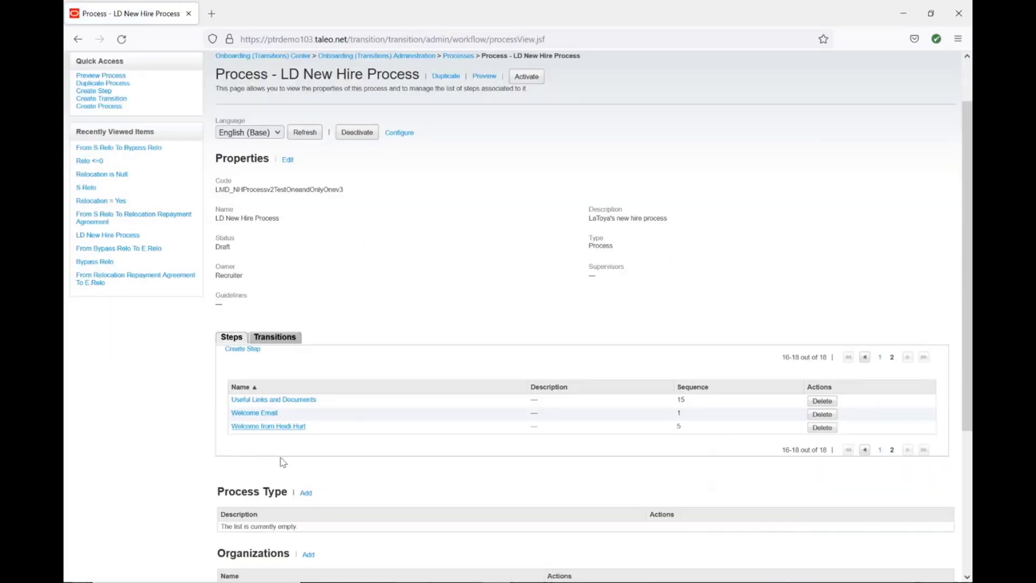
{"action": "left_click", "coordinate": [261, 411]}
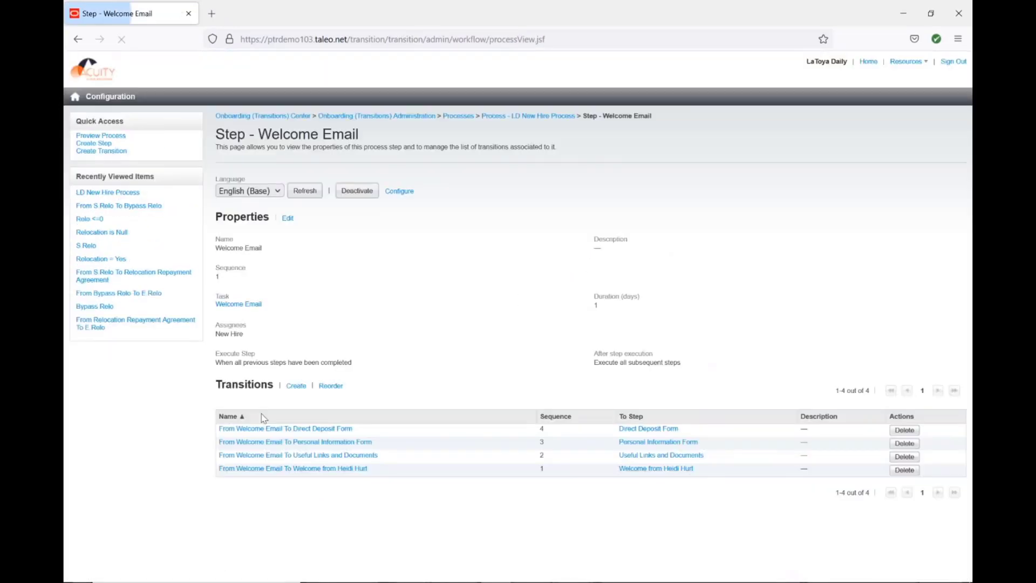
{"action": "left_click", "coordinate": [296, 385]}
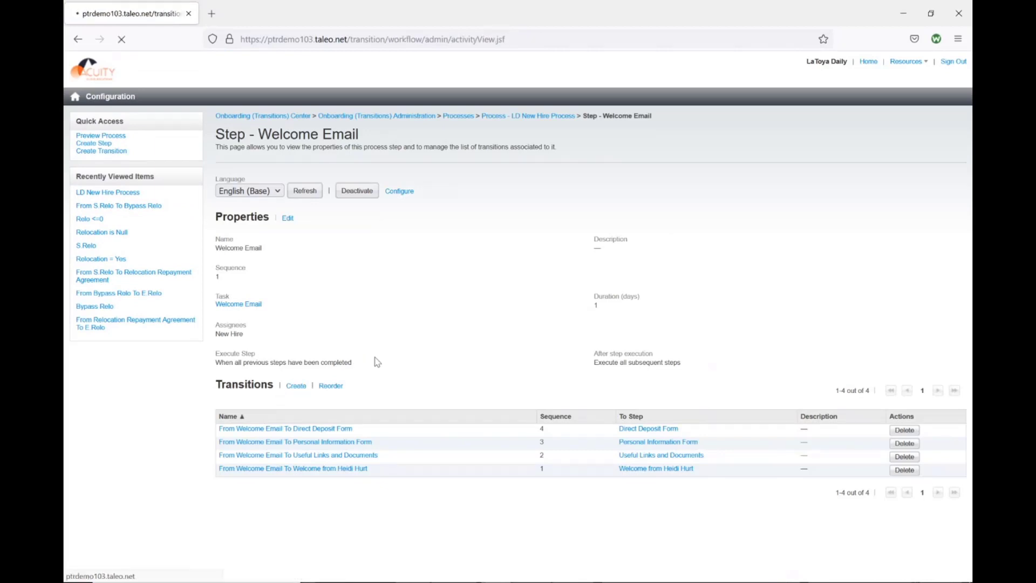
{"action": "left_click", "coordinate": [588, 250]}
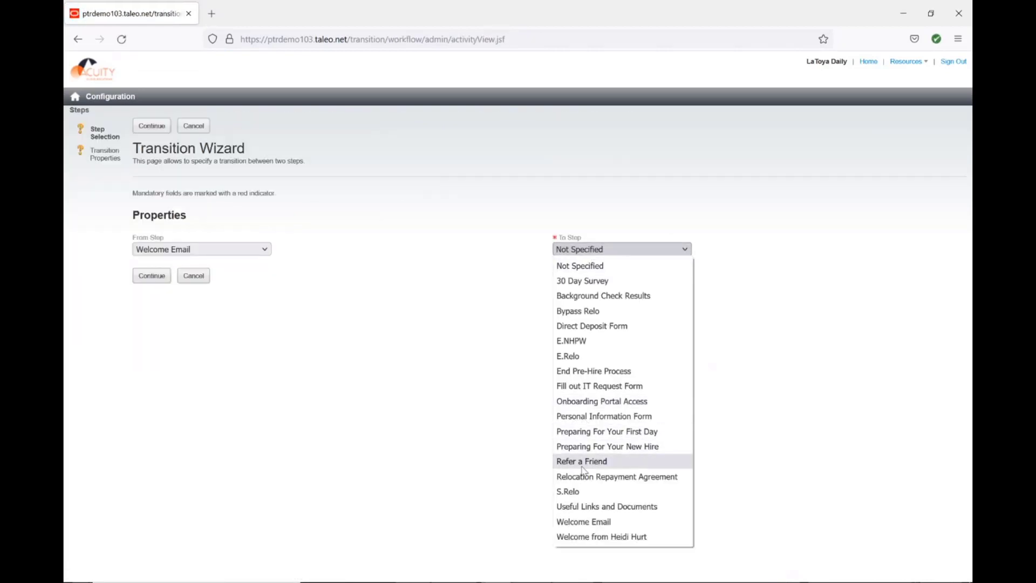
{"action": "left_click", "coordinate": [578, 490]}
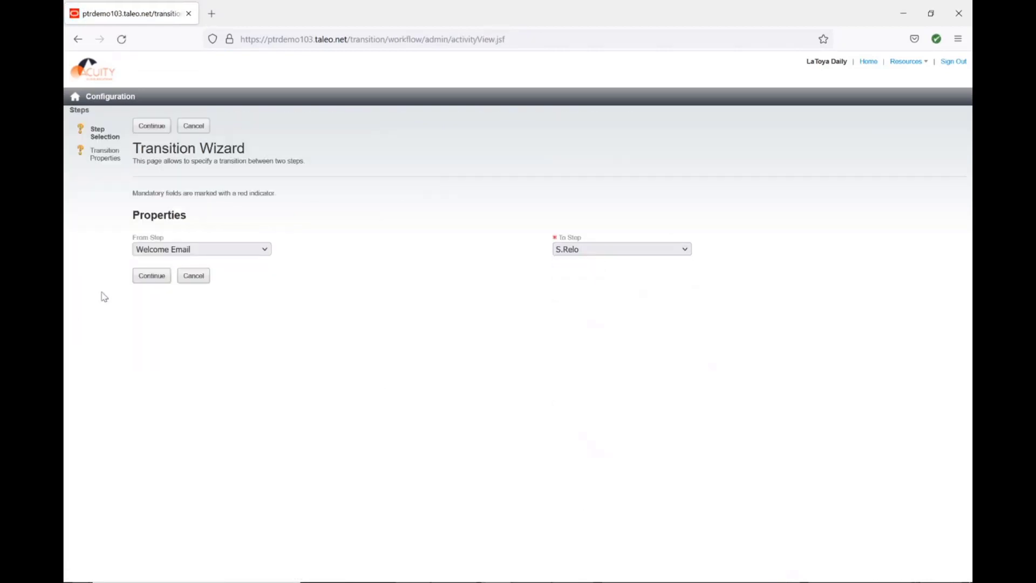
{"action": "left_click", "coordinate": [143, 279]}
{"action": "left_click", "coordinate": [150, 379]}
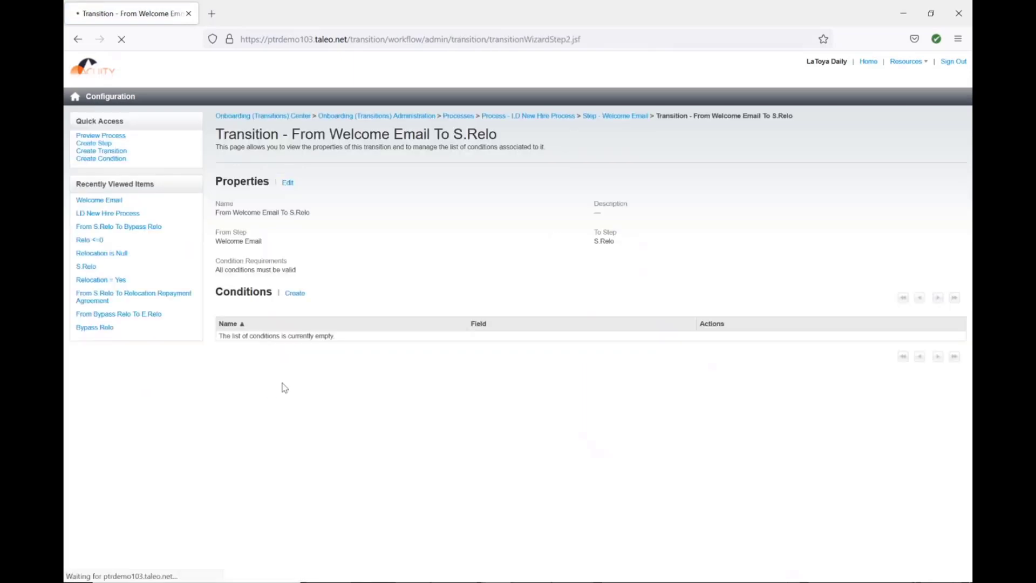
Preview the LD New Hire Process flow diagram, then go back to the process page.
{"action": "left_click", "coordinate": [551, 117]}
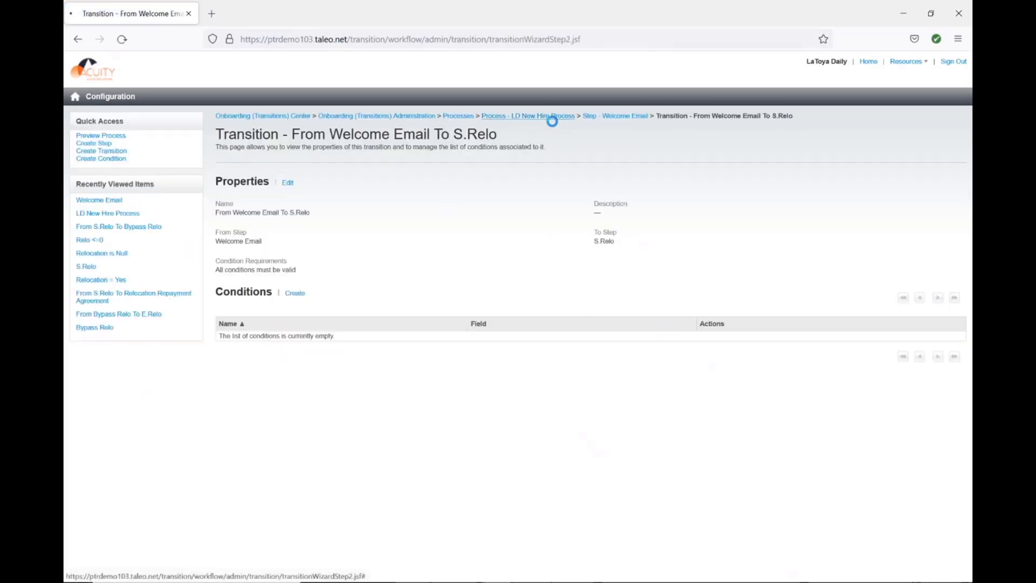
{"action": "left_click", "coordinate": [492, 140]}
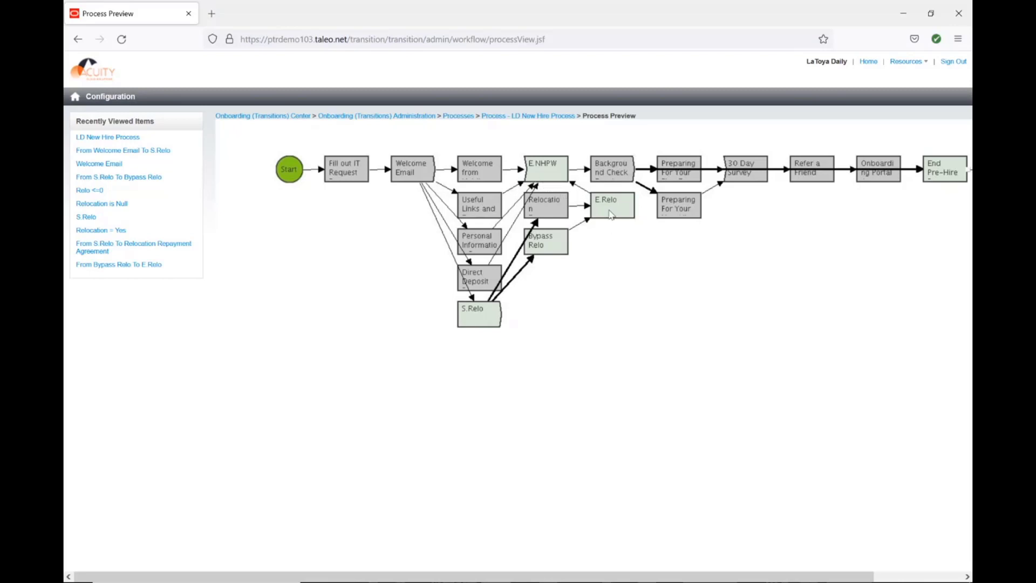
{"action": "left_click", "coordinate": [502, 116]}
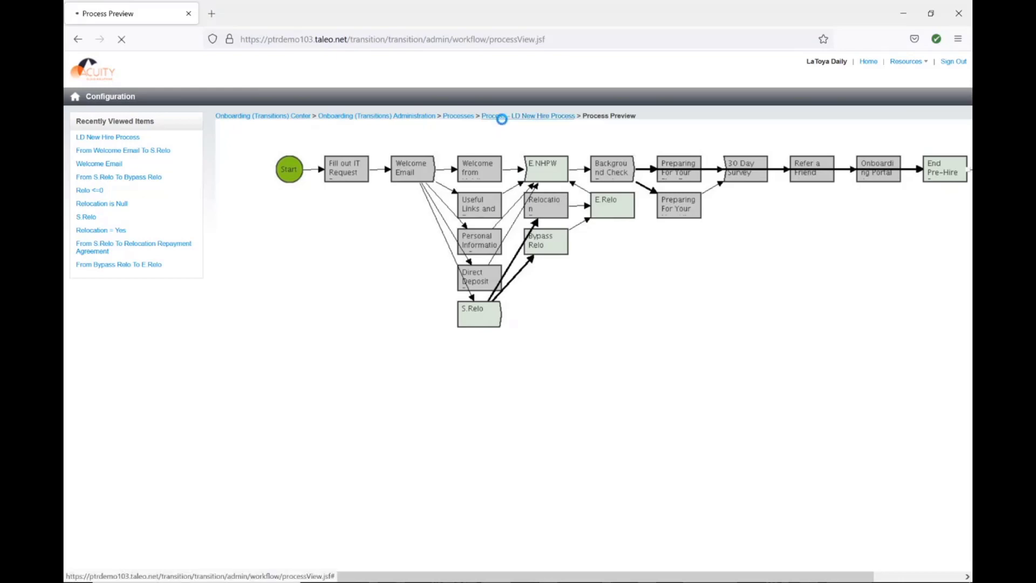